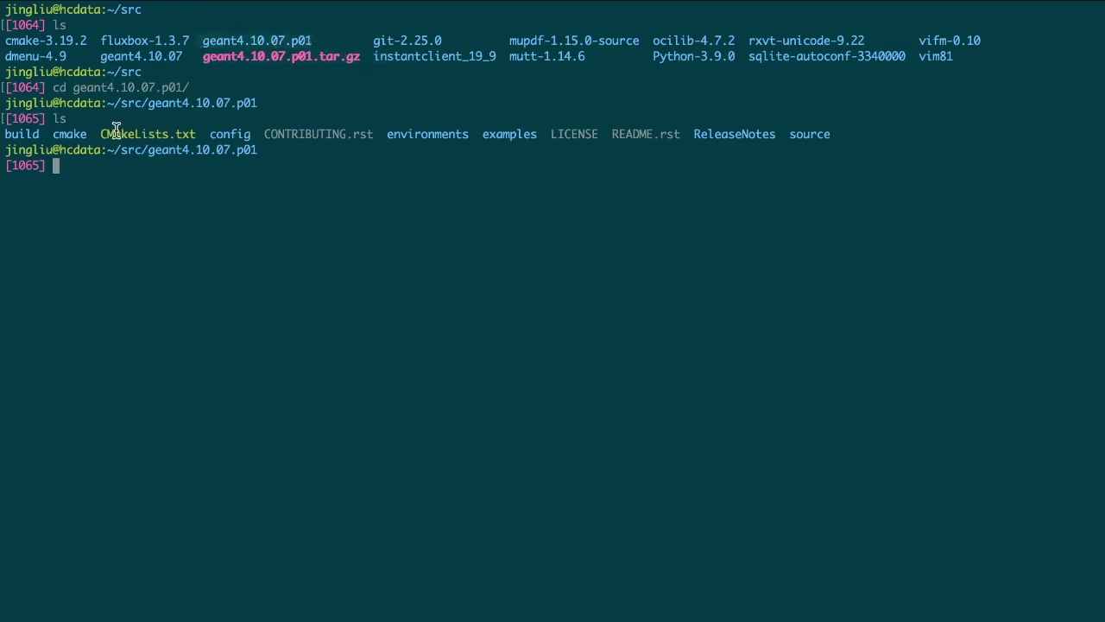
# - Enter the examples folder and list its contents
pyautogui.doubleClick(487, 131)
pyautogui.click(501, 179)
pyautogui.write('cd ex')
pyautogui.press('Tab')
pyautogui.press('Return')
pyautogui.write('ls')
pyautogui.press('Return')
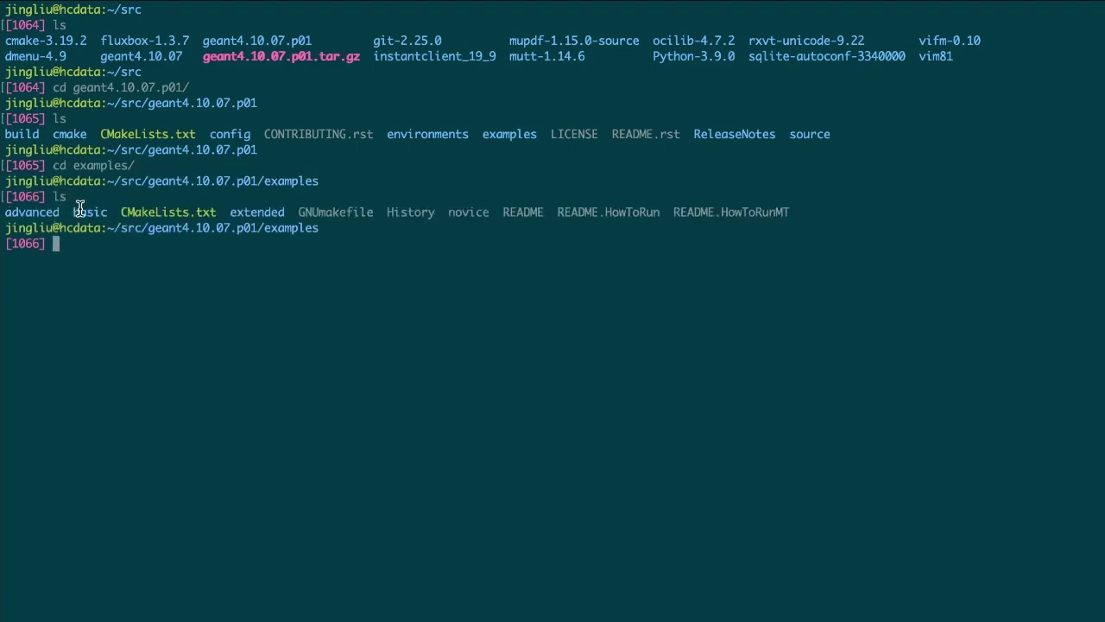
# - Move into examples/basic and list the basic examples
pyautogui.write('cd basic/')
pyautogui.press('Return')
pyautogui.write('l')
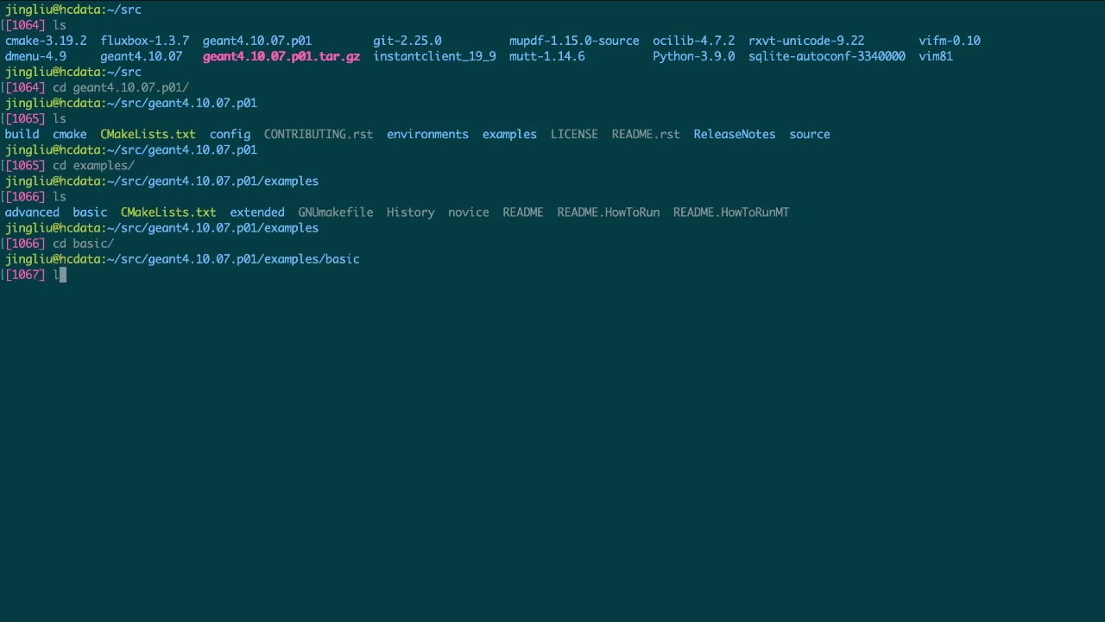
pyautogui.write('s')
pyautogui.press('Return')
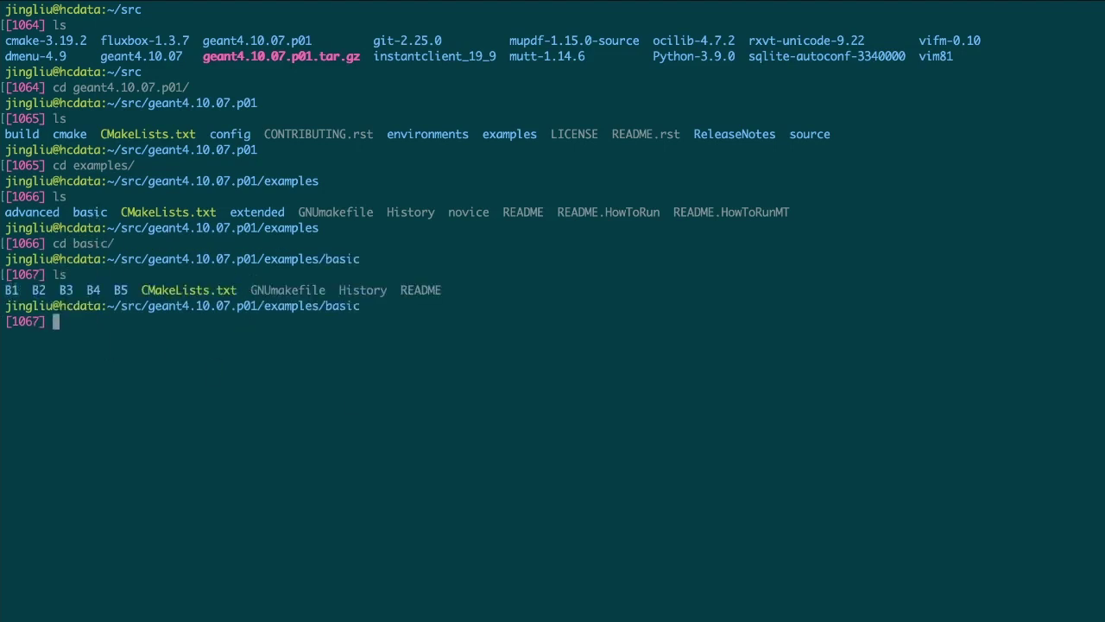
# - Move into B1 and list its files, including CMakeLists.txt and exampleB1.cc
pyautogui.write('cd B1')
pyautogui.press('Return')
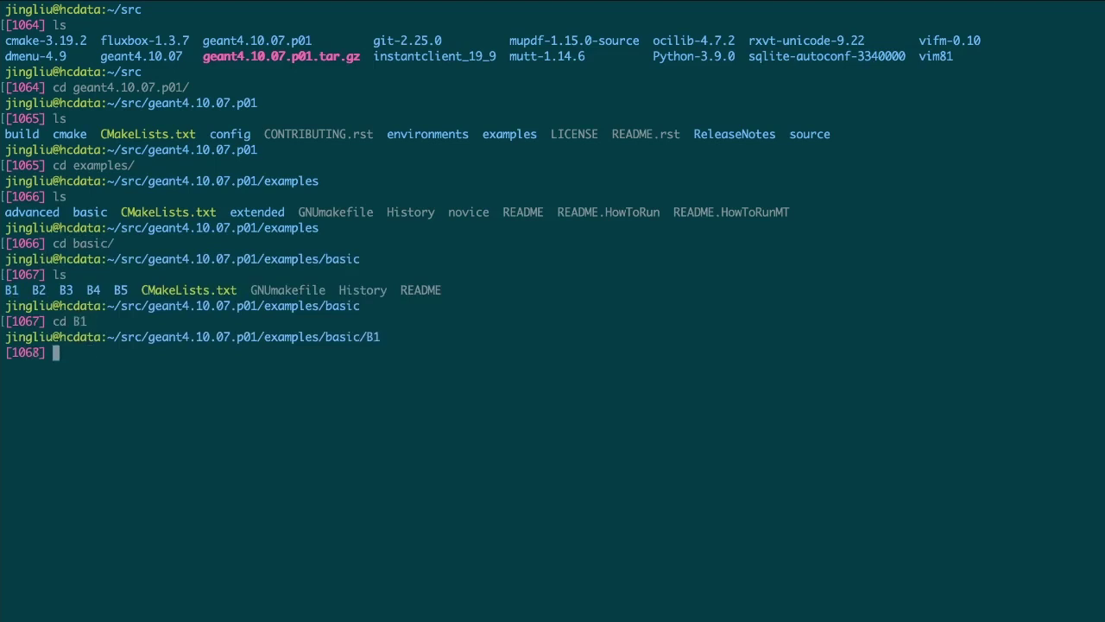
pyautogui.write('ls')
pyautogui.press('Return')
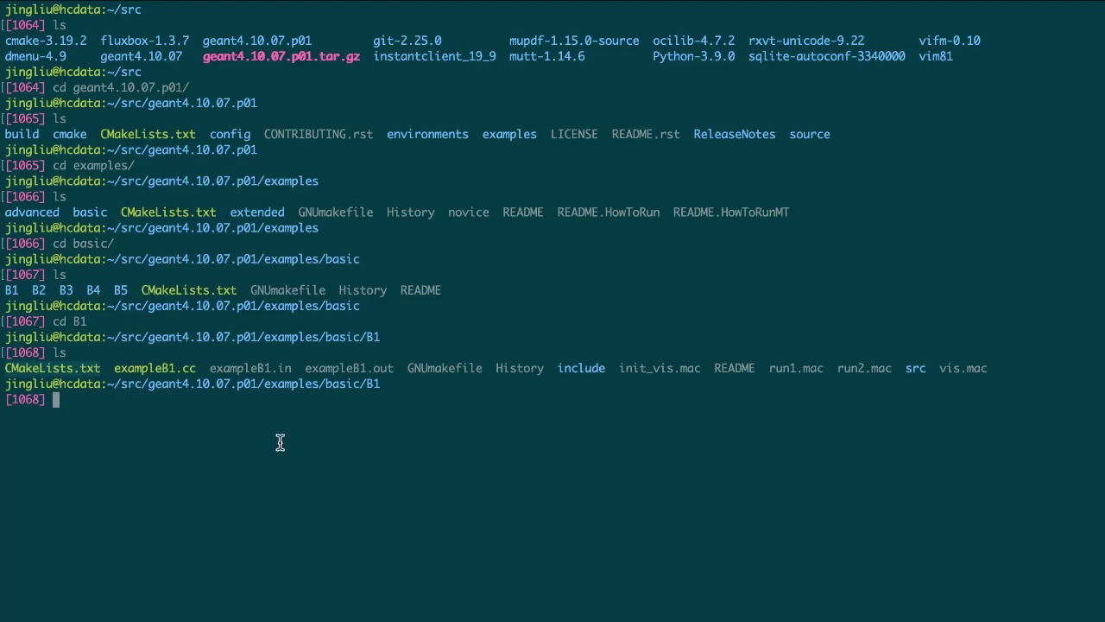
# - Run mkdir build and cd build/, then enter 'ccmake ..' at the prompt
pyautogui.write('mkdir build')
pyautogui.press('Return')
pyautogui.write('cd build/')
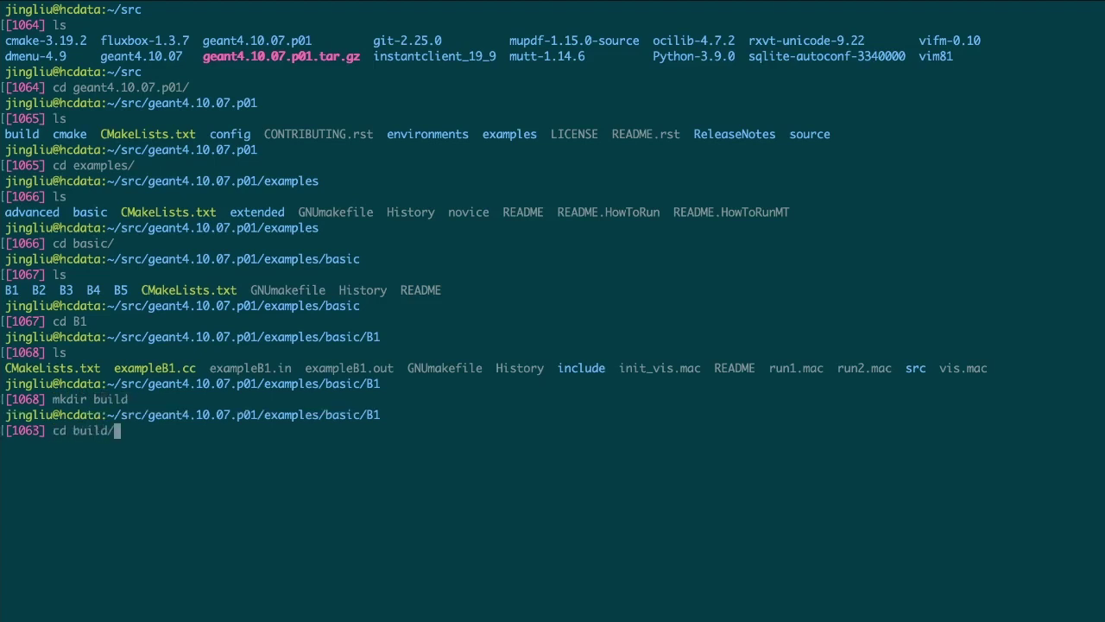
pyautogui.press('Return')
pyautogui.write('ccmake ')
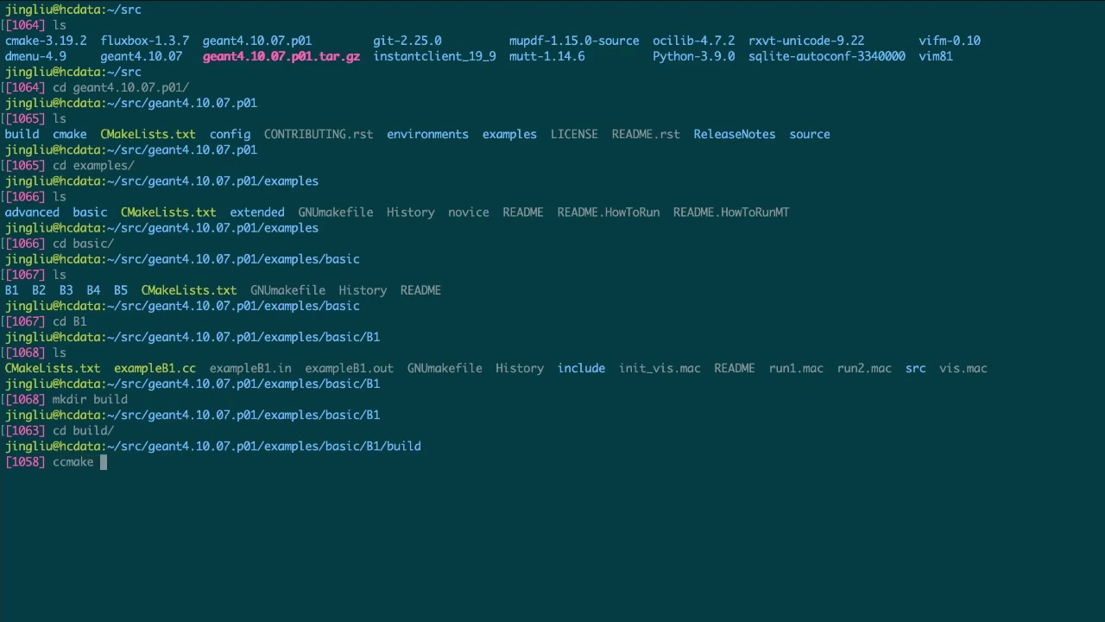
pyautogui.write('..')
# - Run ccmake on the B1 sources, configure the cache twice, and generate the build files
pyautogui.press('Return')
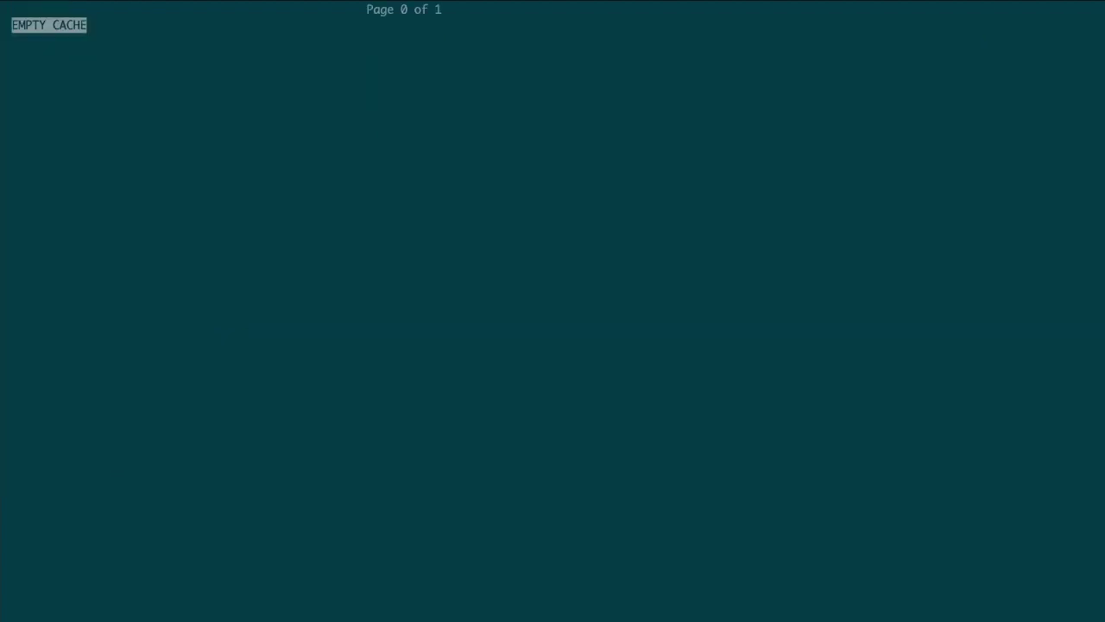
pyautogui.press('c')
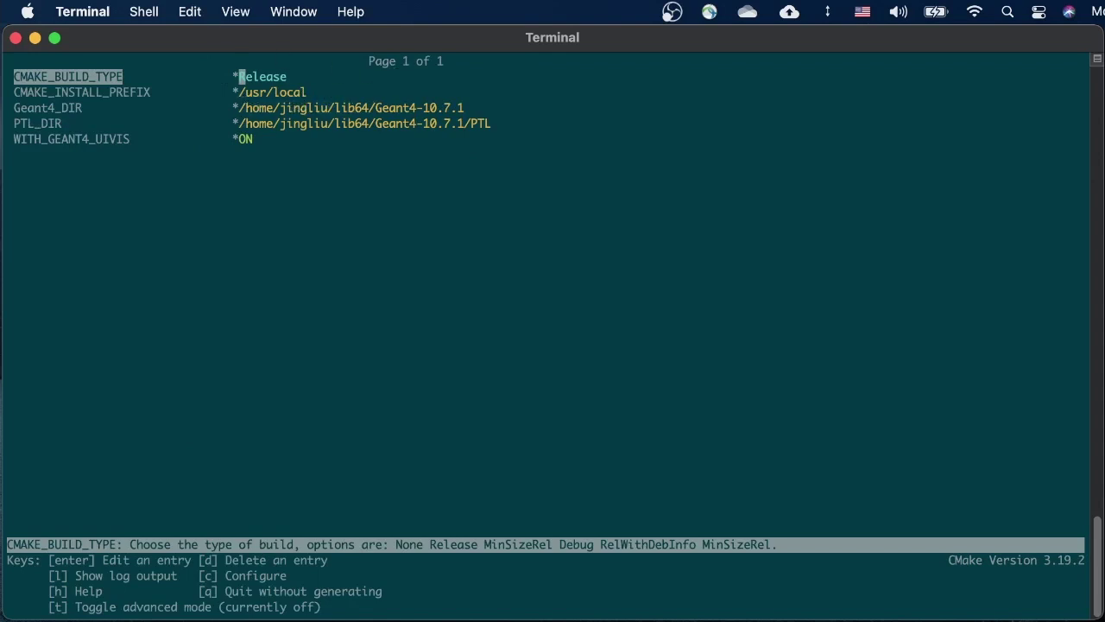
pyautogui.press('c')
pyautogui.press('g')
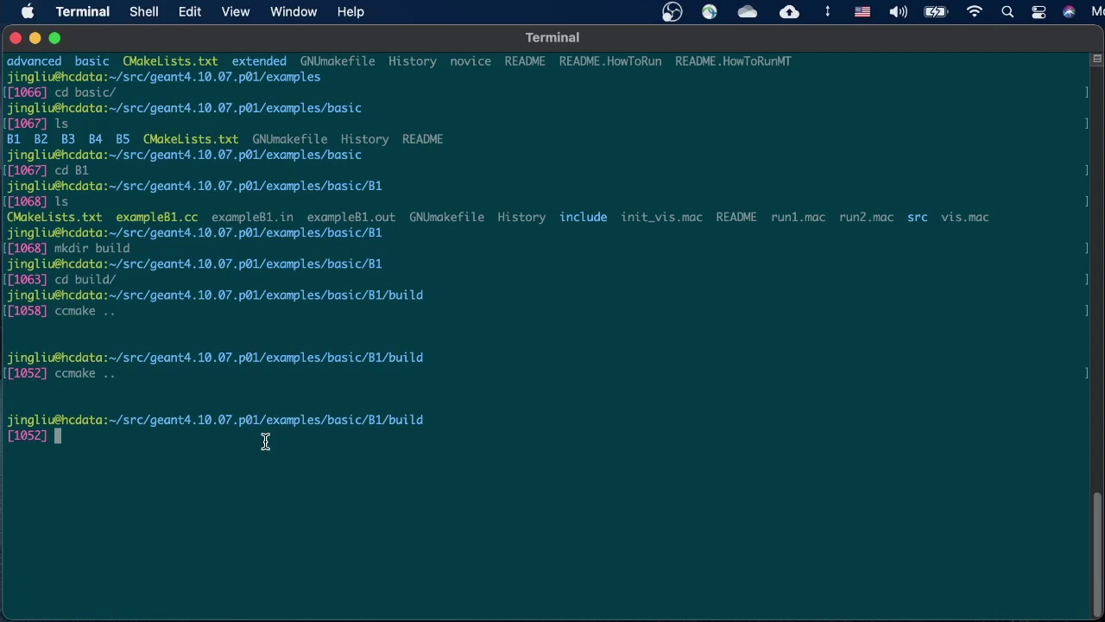
# - List the generated build files and pick out the Makefile
pyautogui.write('ls')
pyautogui.press('Return')
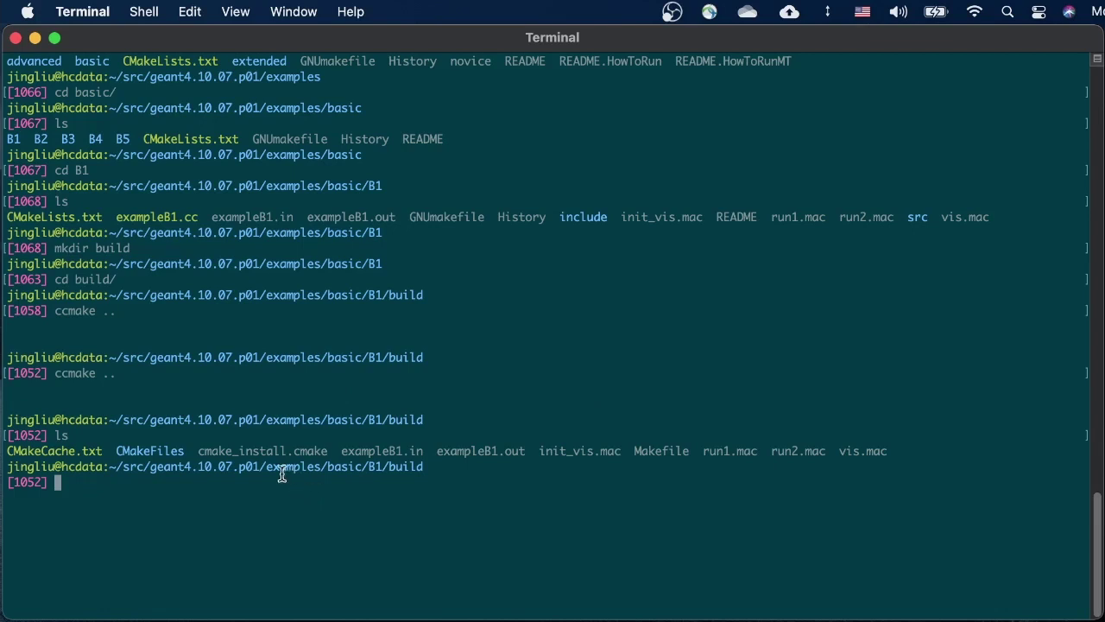
pyautogui.doubleClick(661, 451)
pyautogui.click(716, 505)
# - Run make to build B1 and confirm the exampleB1 executable in the listing
pyautogui.write('make')
pyautogui.press('Return')
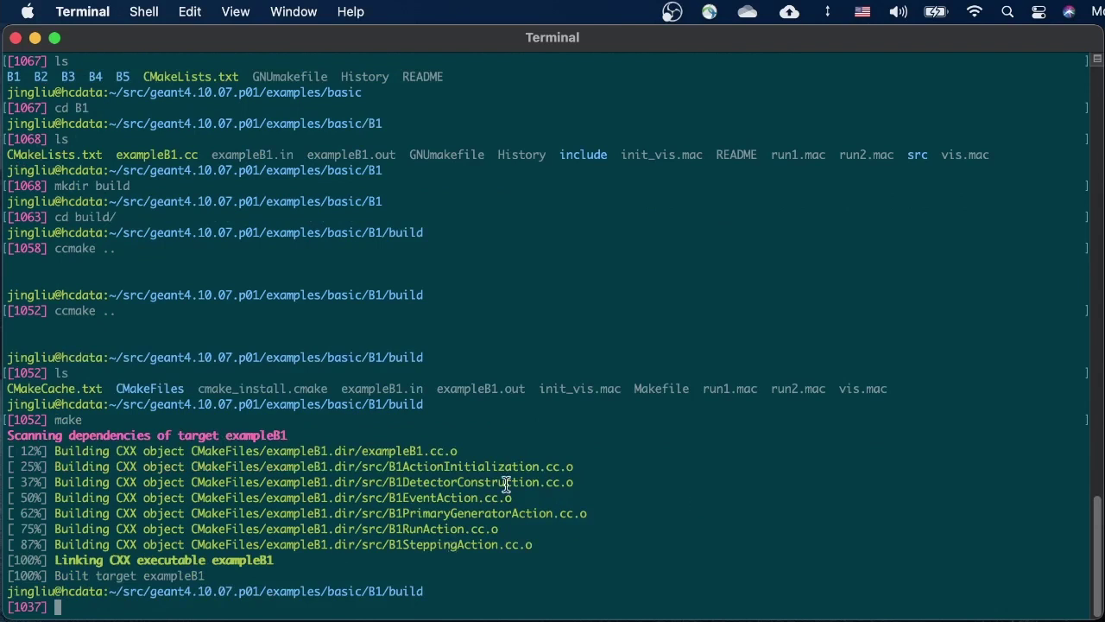
pyautogui.write('ls')
pyautogui.press('Return')
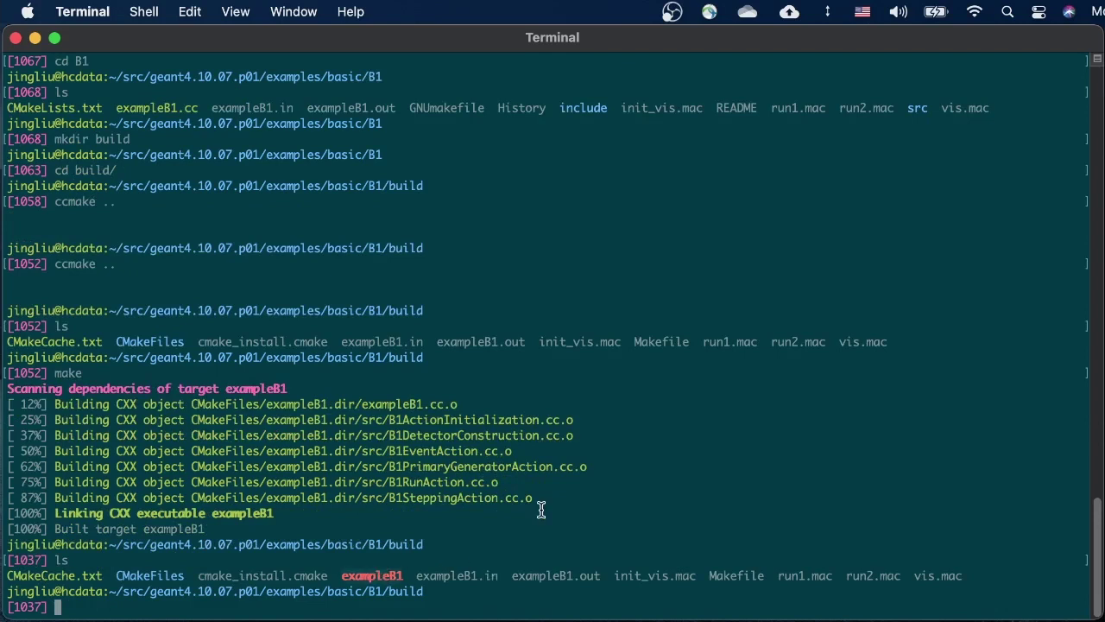
# - Discard the 'make install' line and run ./exampleB1 to reach the Idle prompt
pyautogui.write('make install')
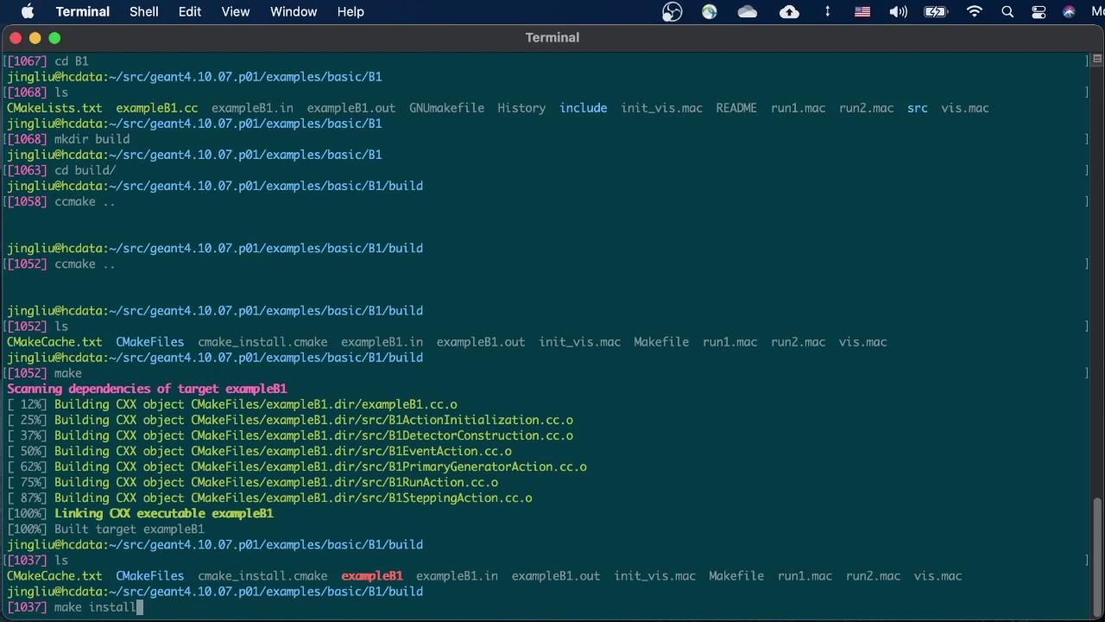
pyautogui.hotkey('ctrl', 'u')
pyautogui.write('./ex')
pyautogui.press('Tab')
pyautogui.press('Return')
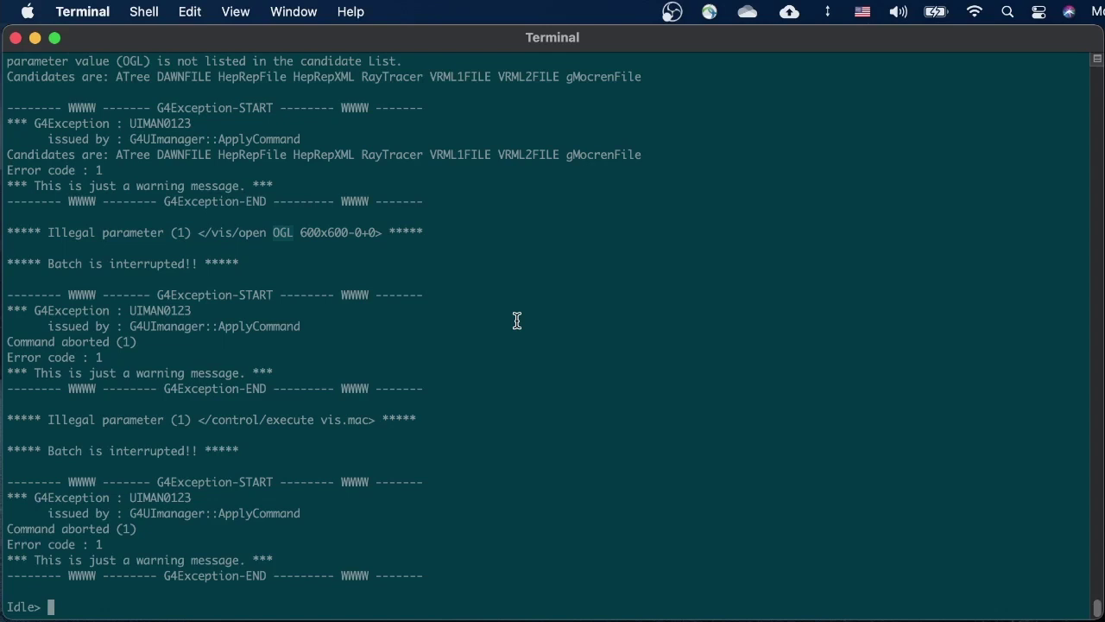
# - Exit exampleB1 and relaunch ./exampleB1 on the local Mac with its graphical viewer
pyautogui.write('exit')
pyautogui.moveTo(11, 151); pyautogui.dragTo(711, 151)
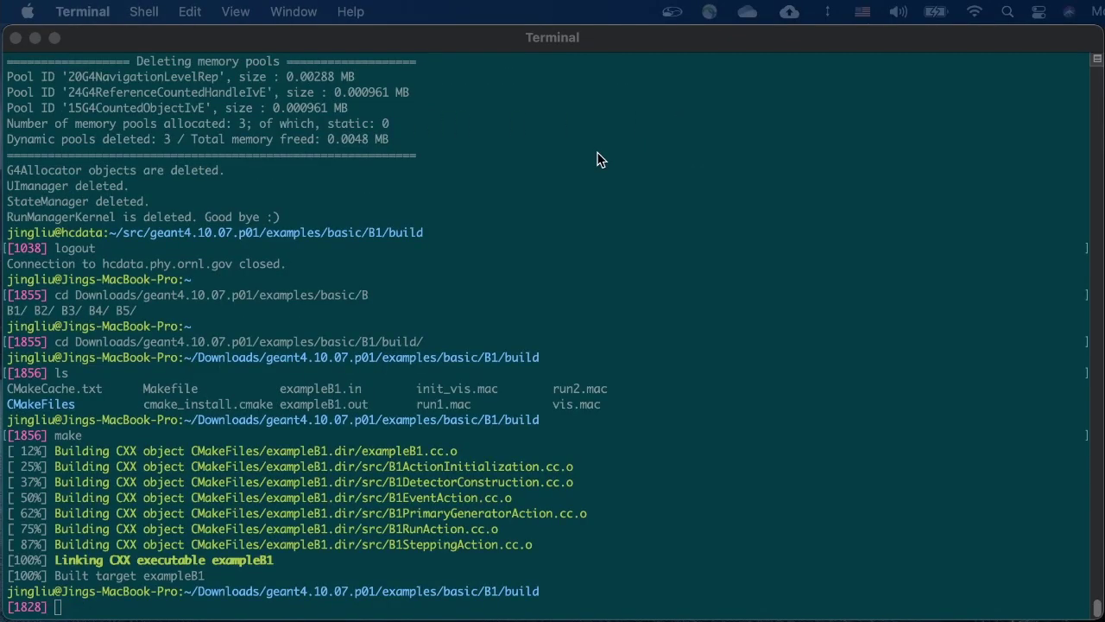
pyautogui.click(601, 160)
pyautogui.write('./exampleB1')
pyautogui.press('Return')
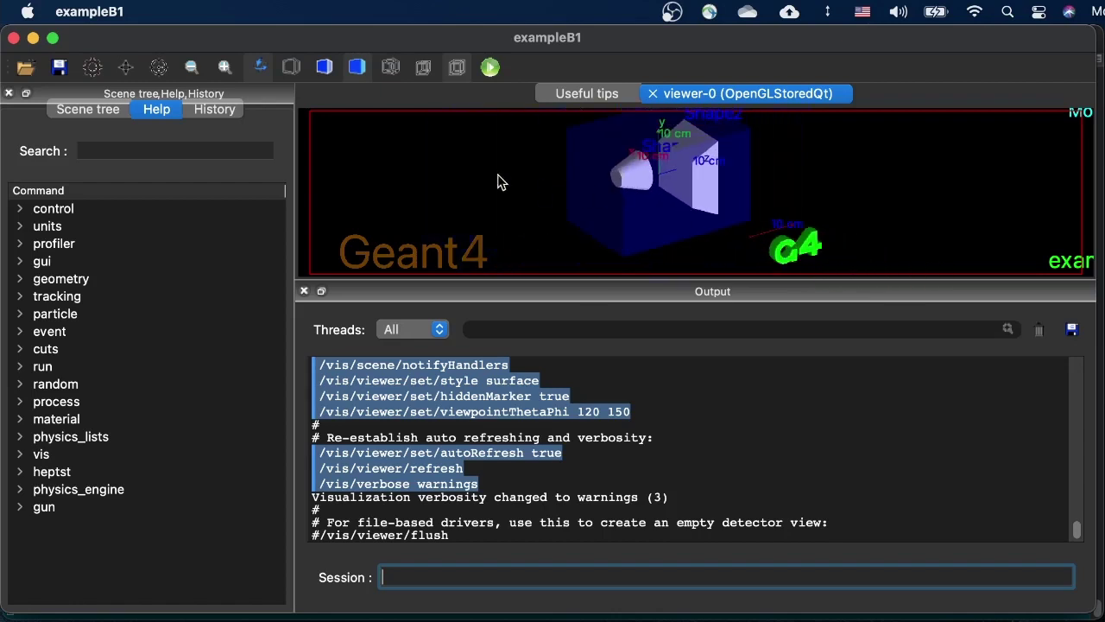
# - Rotate the B1 detector geometry in the OpenGL viewer by dragging
pyautogui.moveTo(491, 172); pyautogui.dragTo(611, 195)
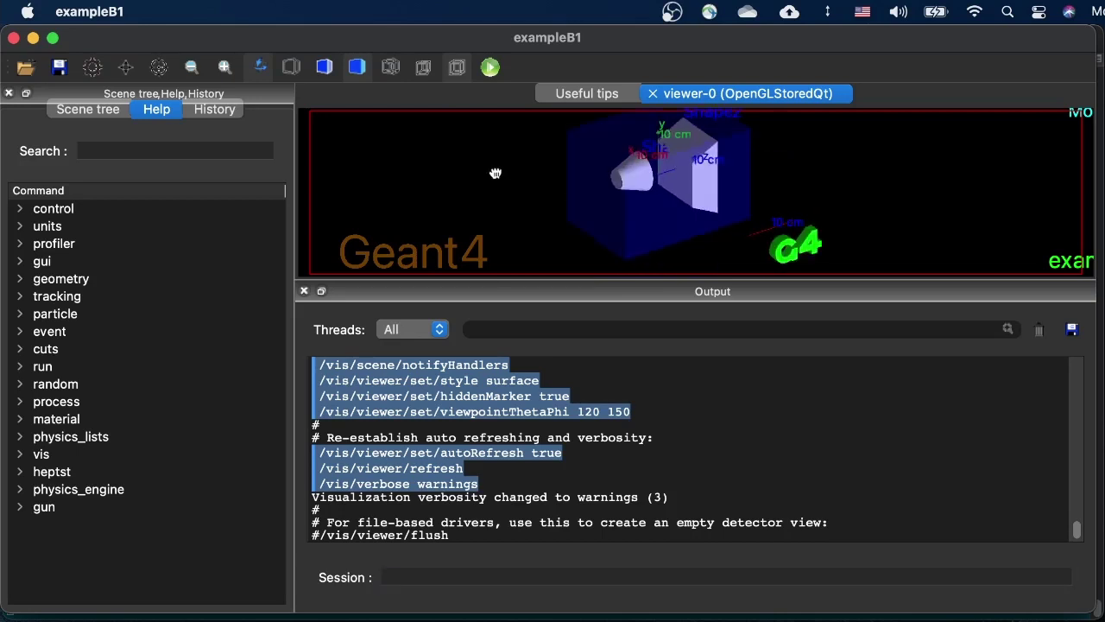
pyautogui.moveTo(493, 173)
pyautogui.mouseDown()
pyautogui.moveTo(560, 185)
pyautogui.moveTo(826, 377)
pyautogui.mouseUp()
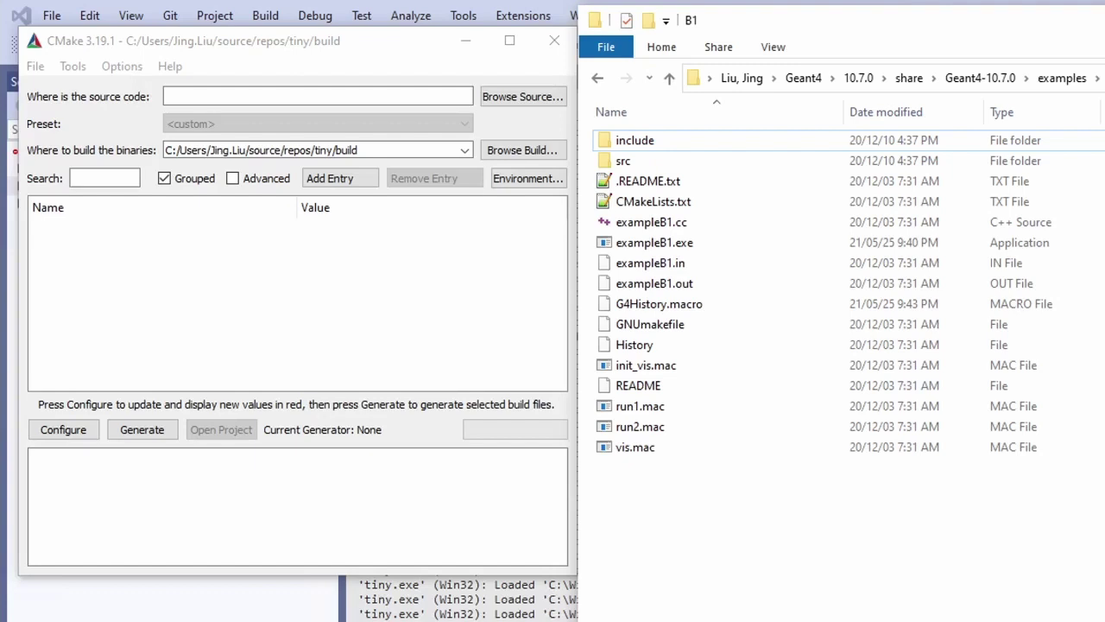
# - Set B1's CMakeLists.txt folder as source and append /build to the build path
pyautogui.click(409, 47)
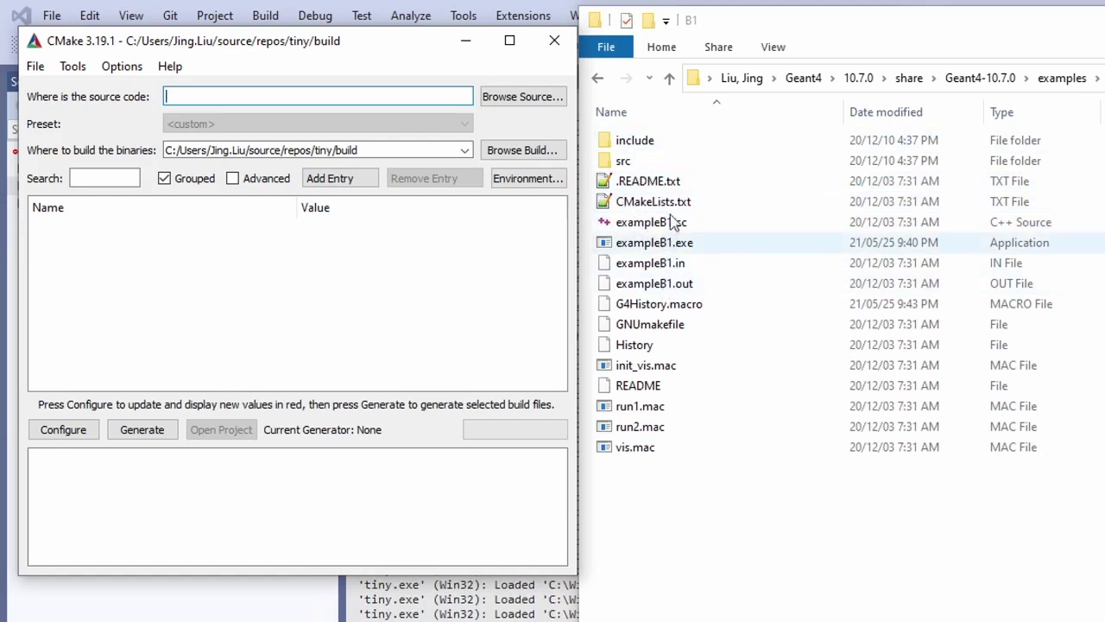
pyautogui.click(675, 209)
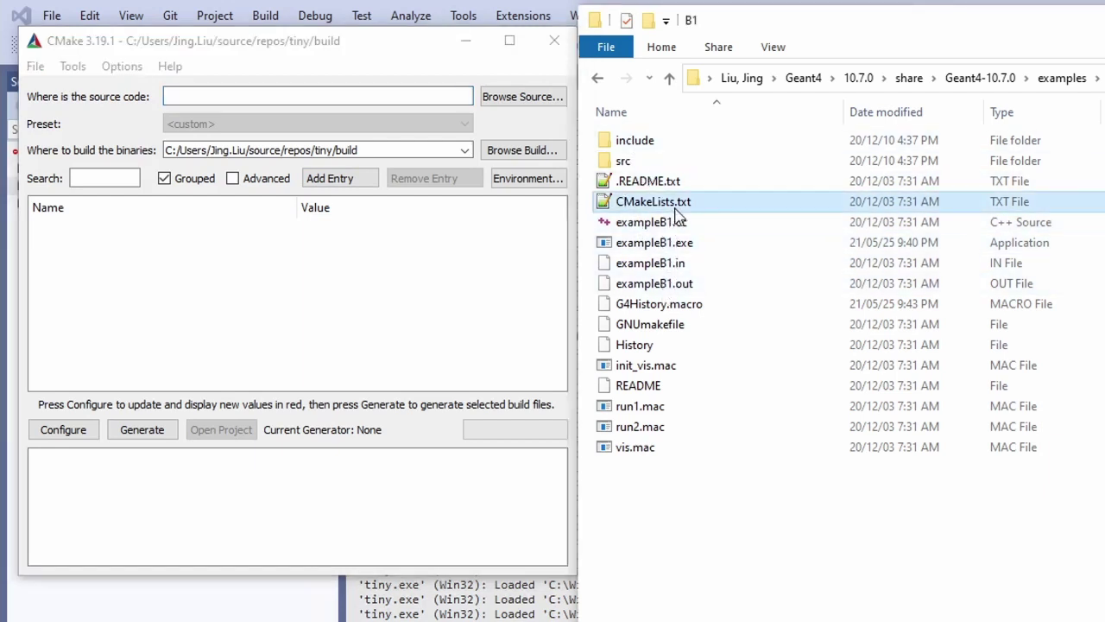
pyautogui.moveTo(676, 213); pyautogui.dragTo(231, 283)
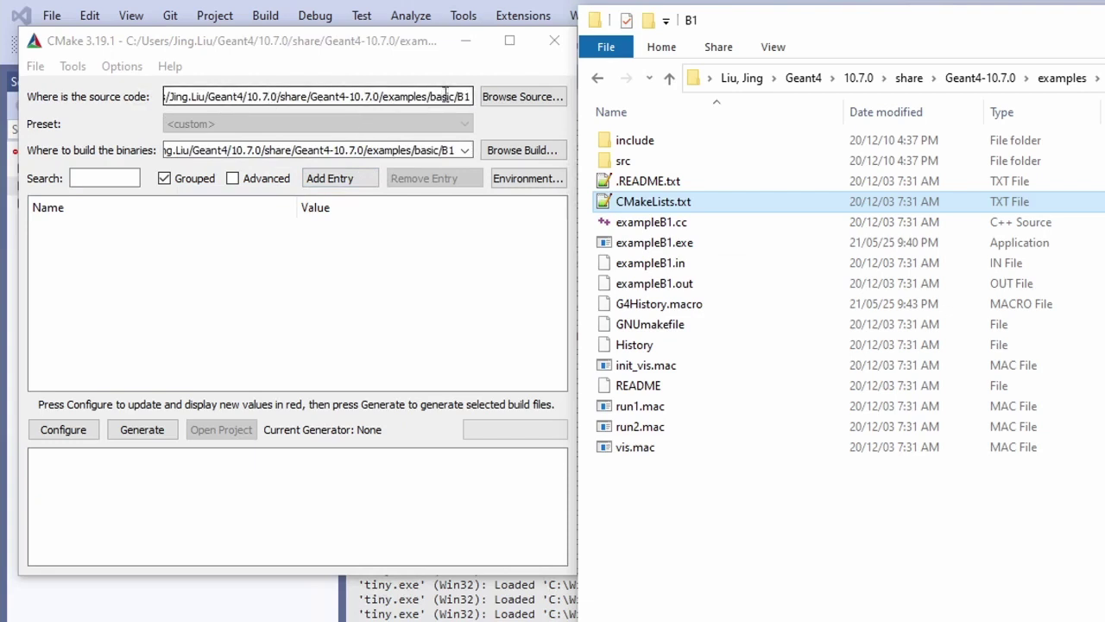
pyautogui.click(321, 149)
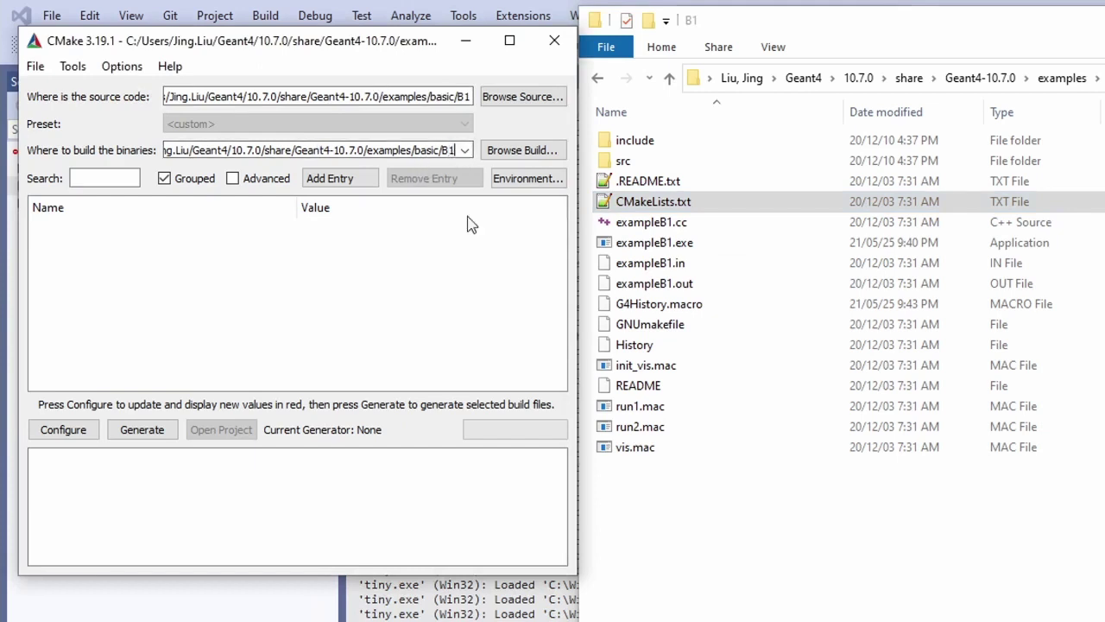
pyautogui.write('/build')
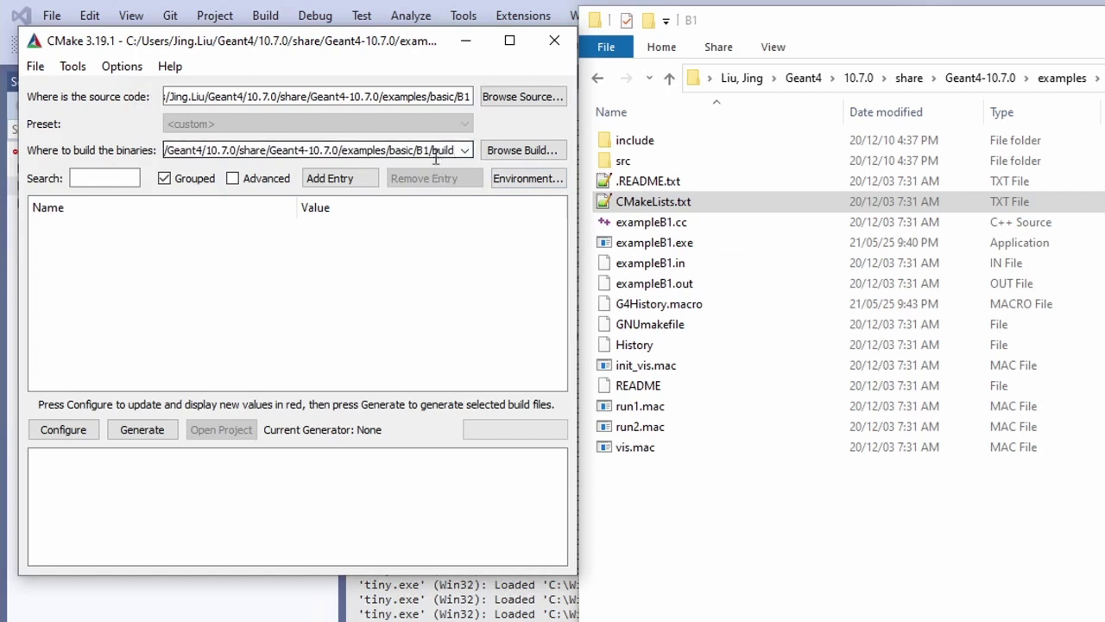
# - Configure B1 with the Visual Studio 16 2019 generator and expand Ungrouped Entries
pyautogui.click(63, 430)
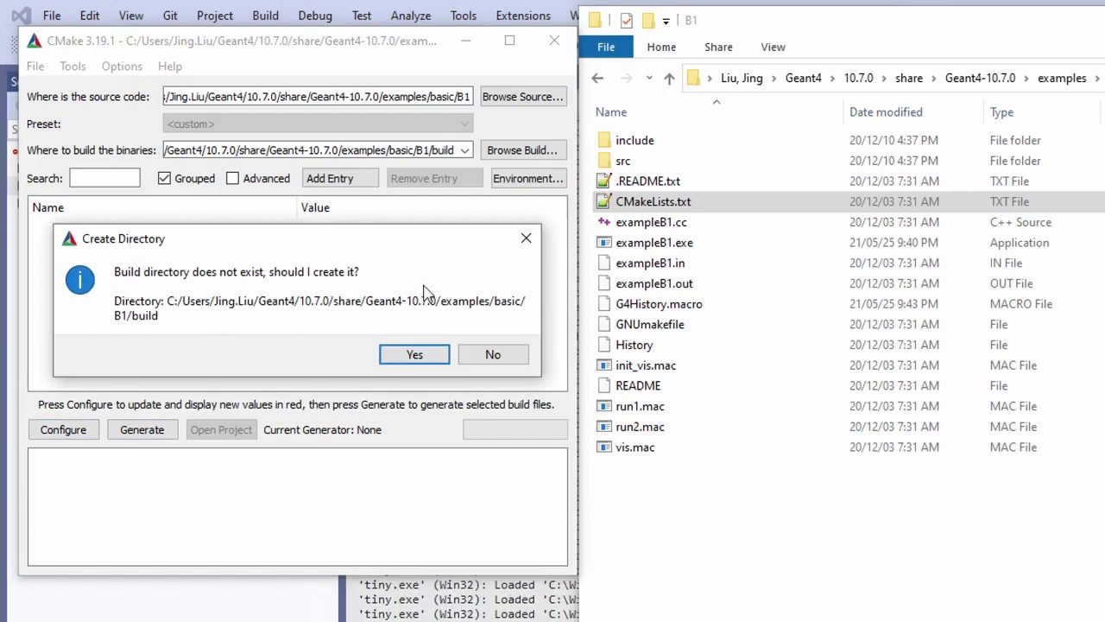
pyautogui.click(414, 355)
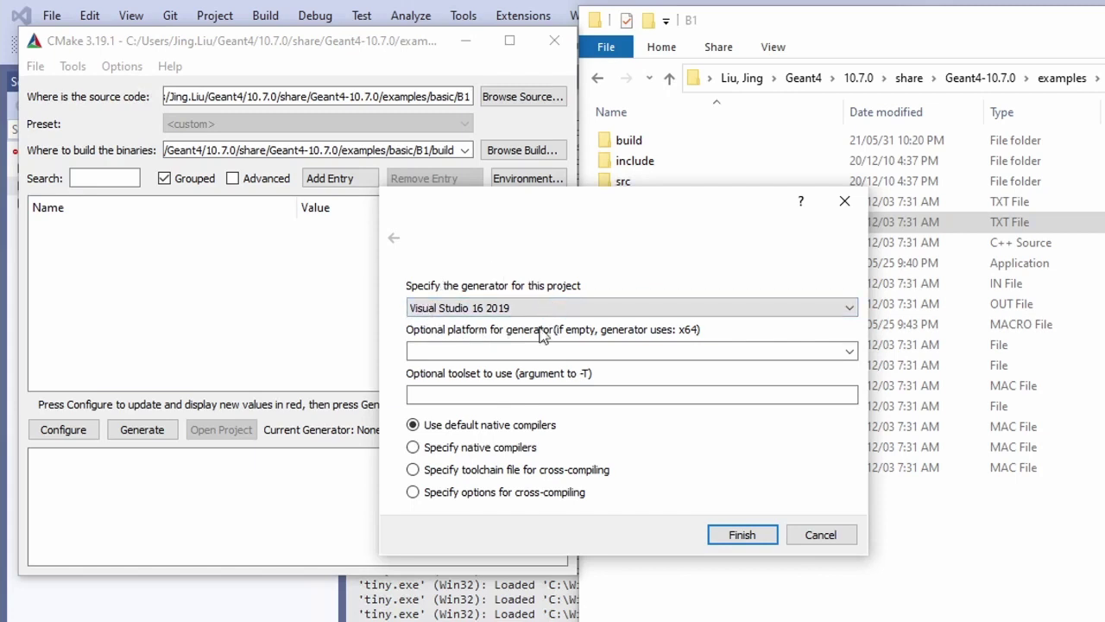
pyautogui.click(749, 536)
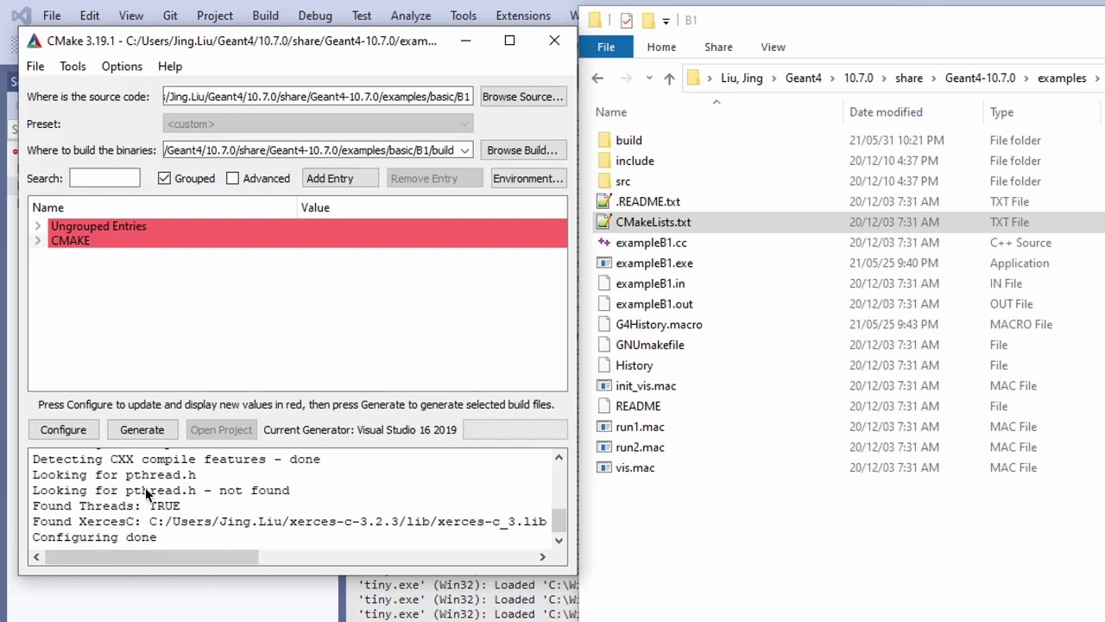
pyautogui.doubleClick(69, 227)
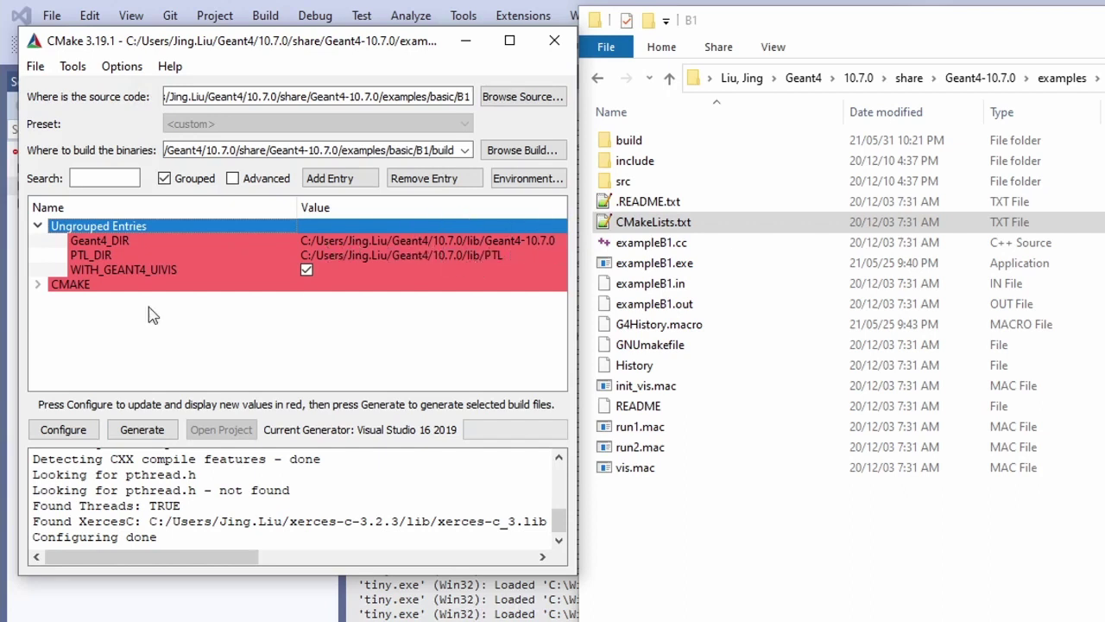
# - Trim CMAKE_CONFIGURATION_TYPES to Release, keeping install prefix C:/Program Files (x86)/B1
pyautogui.click(37, 284)
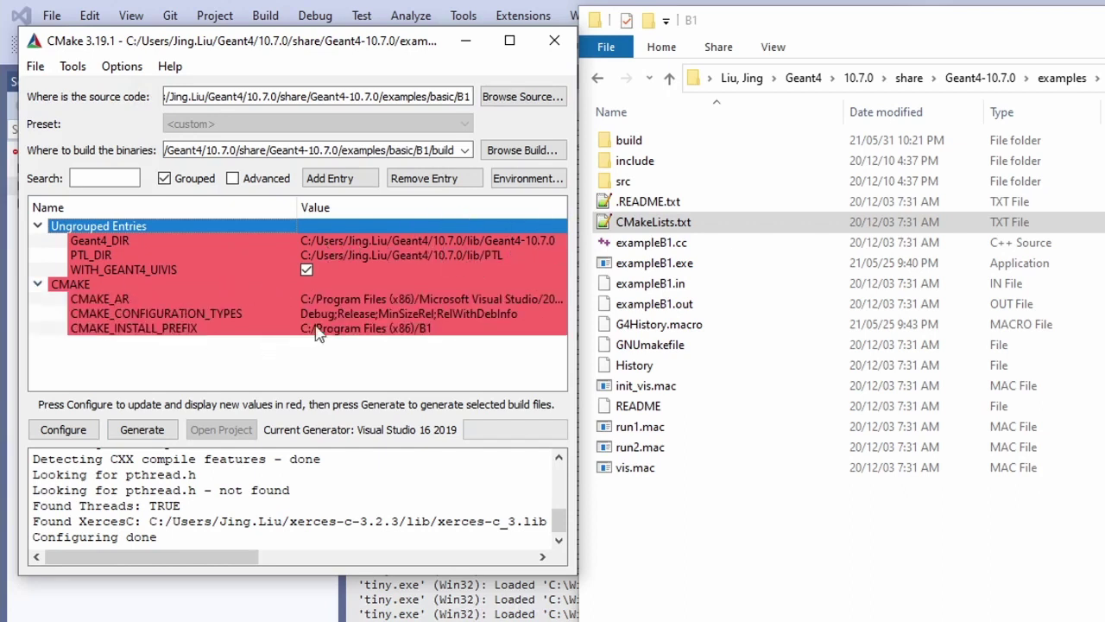
pyautogui.moveTo(346, 318)
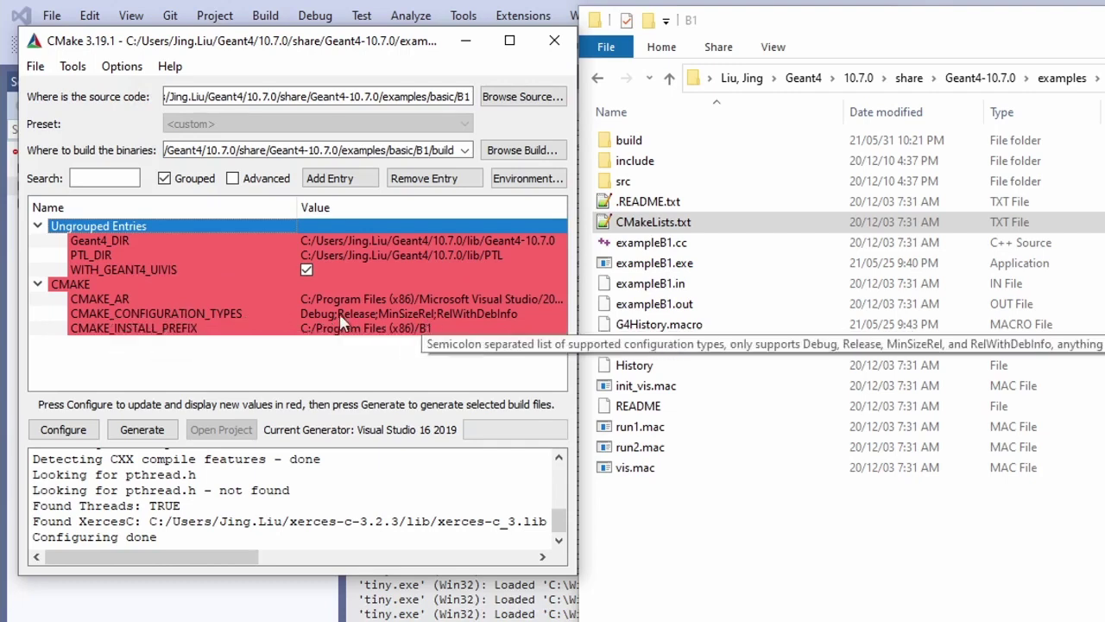
pyautogui.click(401, 313)
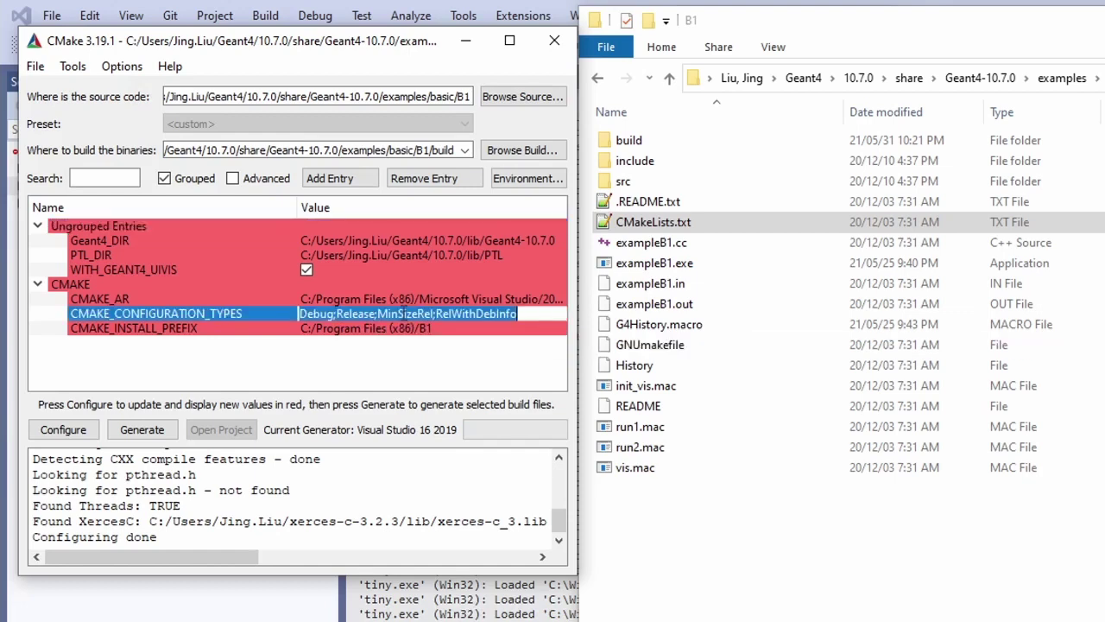
pyautogui.click(338, 314)
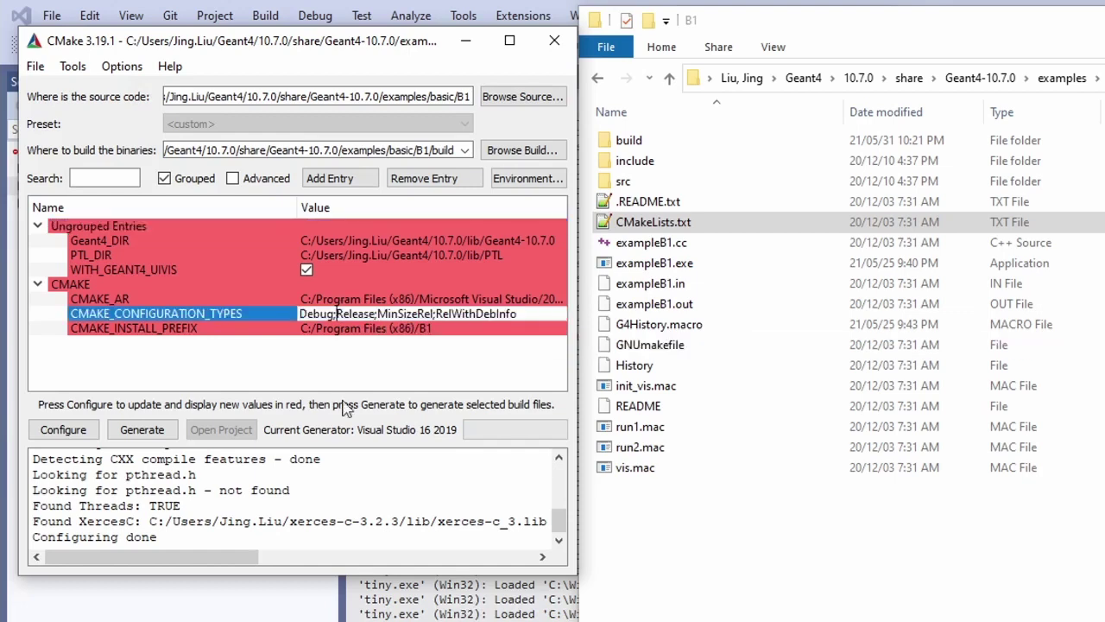
pyautogui.press('BackSpace')
pyautogui.press('BackSpace')
pyautogui.press('BackSpace')
pyautogui.press('BackSpace')
pyautogui.press('BackSpace')
pyautogui.press('BackSpace')
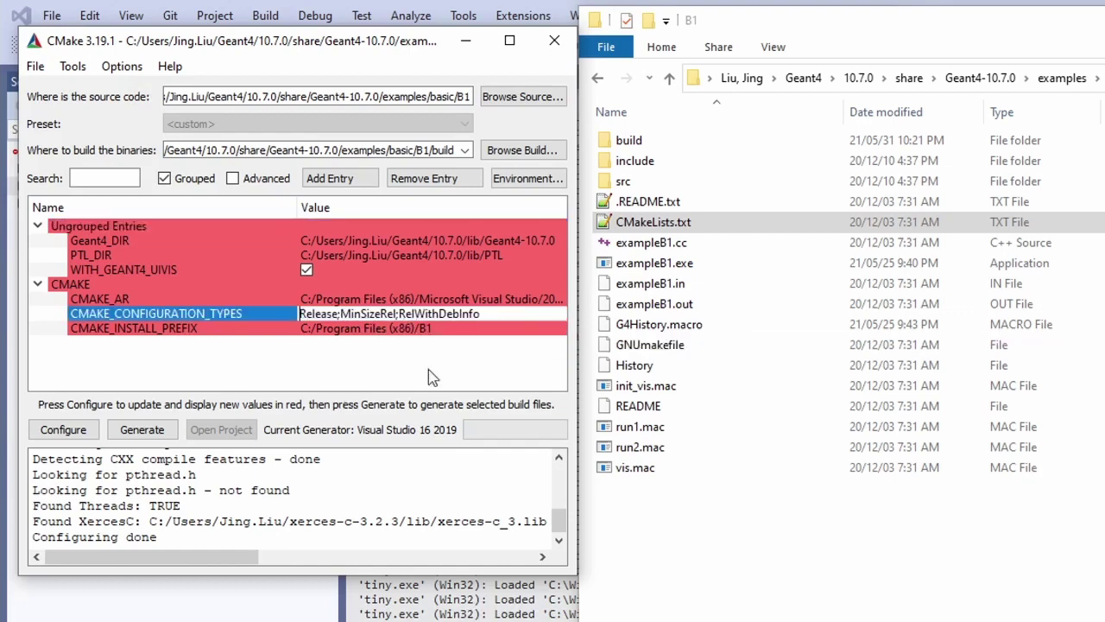
pyautogui.click(502, 314)
pyautogui.press('BackSpace')
pyautogui.press('BackSpace')
pyautogui.press('BackSpace')
pyautogui.press('BackSpace')
pyautogui.press('BackSpace')
pyautogui.press('BackSpace')
pyautogui.press('BackSpace')
pyautogui.press('BackSpace')
pyautogui.press('BackSpace')
pyautogui.press('BackSpace')
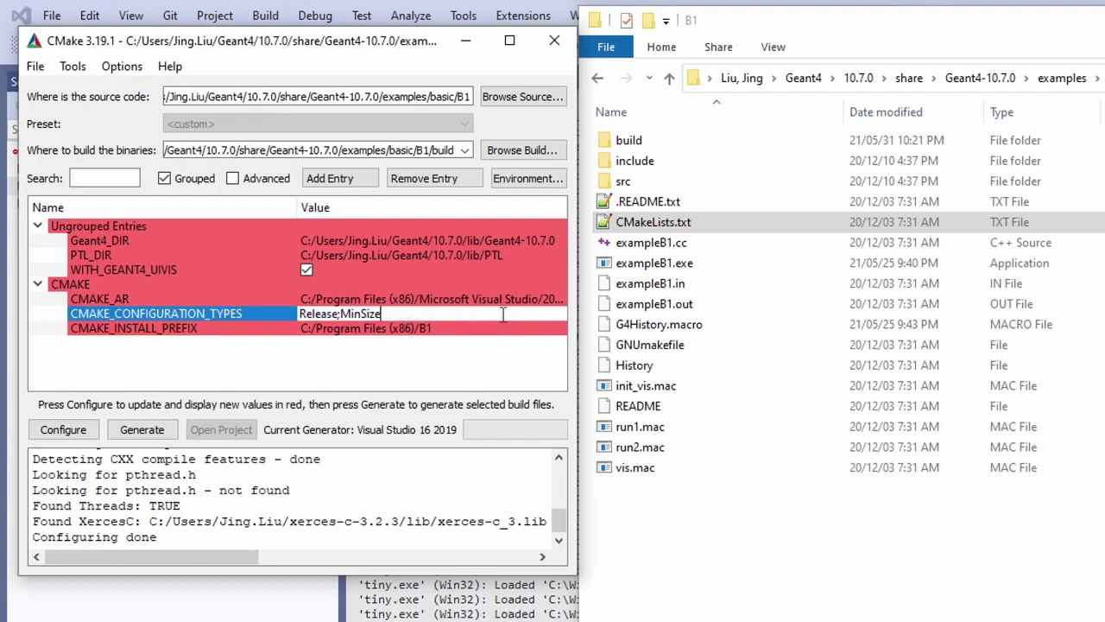
pyautogui.press('BackSpace')
pyautogui.press('BackSpace')
pyautogui.press('BackSpace')
pyautogui.click(446, 330)
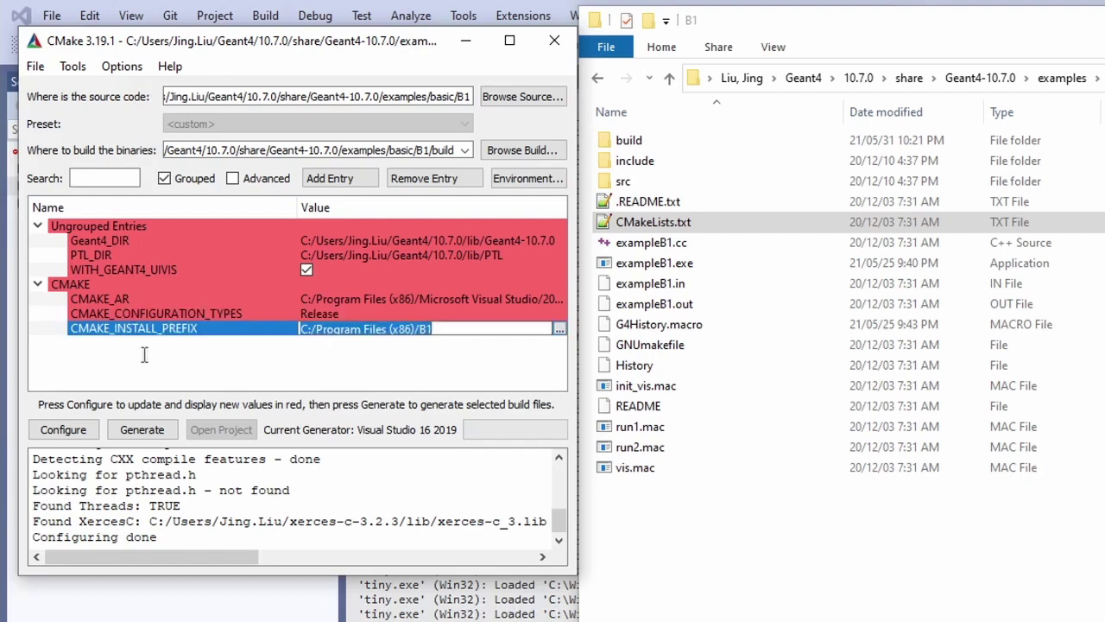
pyautogui.click(363, 334)
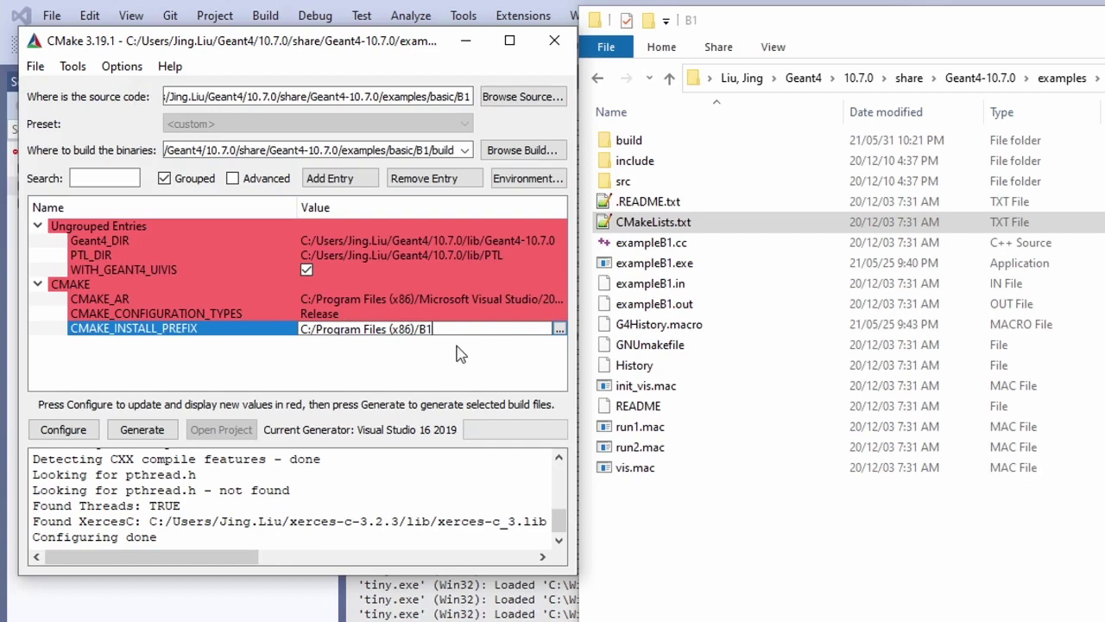
pyautogui.click(207, 368)
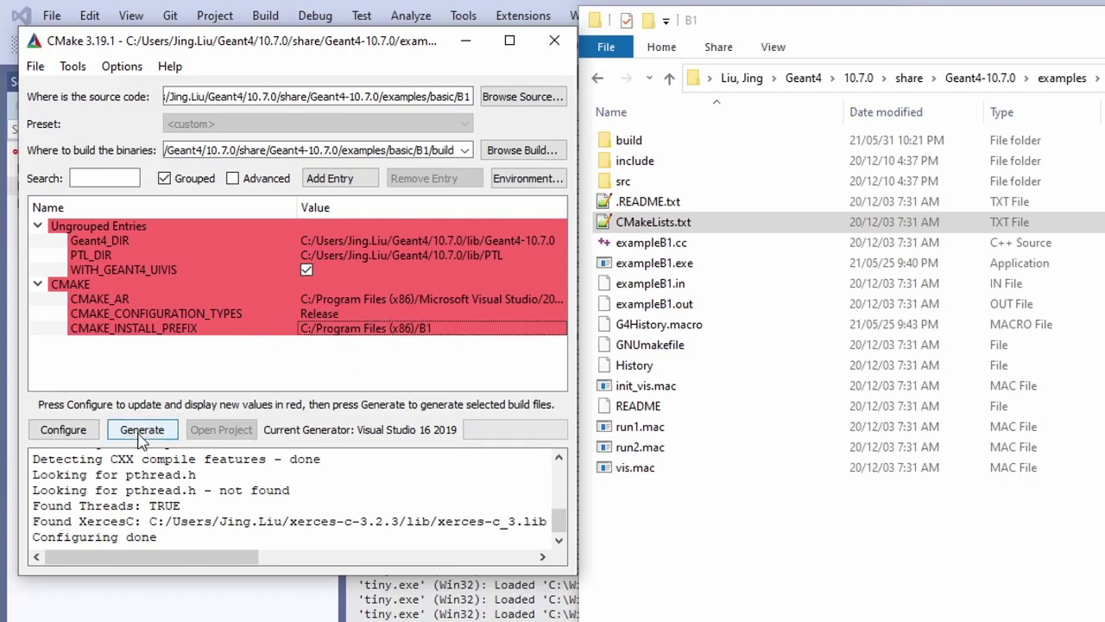
# - Configure and generate the B1 Visual Studio files, then open B1.sln in Visual Studio
pyautogui.click(76, 436)
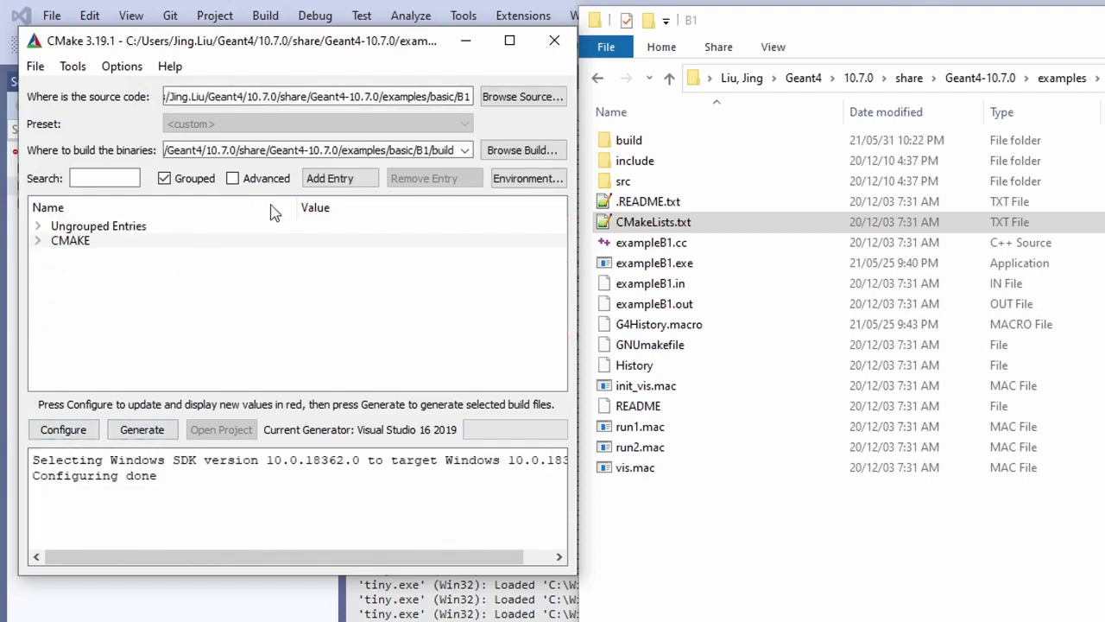
pyautogui.click(146, 438)
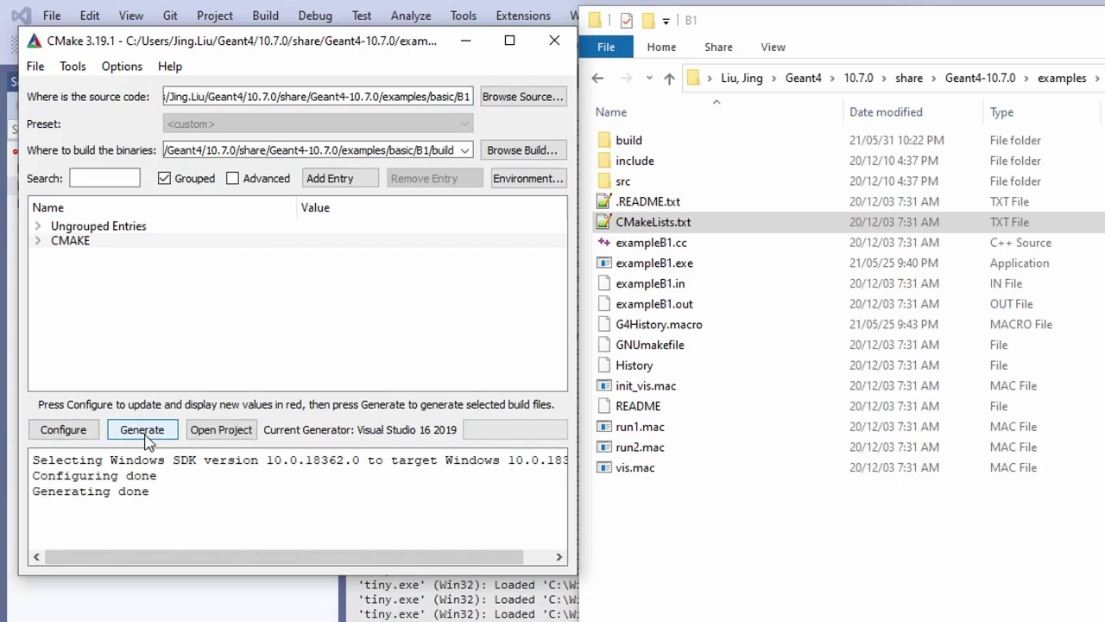
pyautogui.click(218, 435)
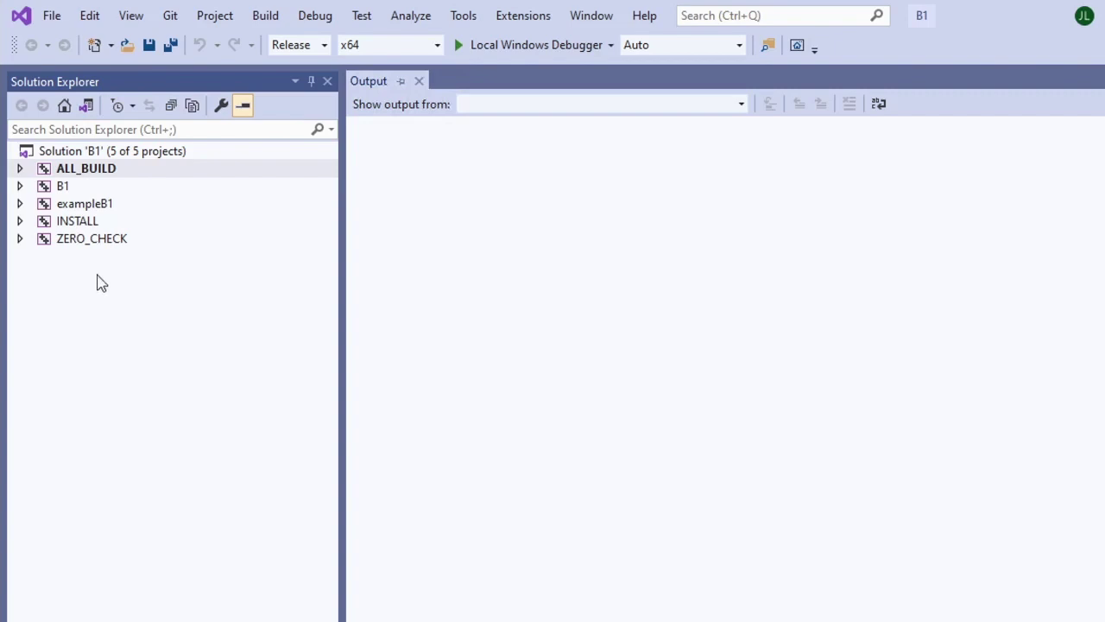
# - Set exampleB1 as the startup project and build it in Release x64
pyautogui.rightClick(79, 208)
pyautogui.moveTo(164, 312)
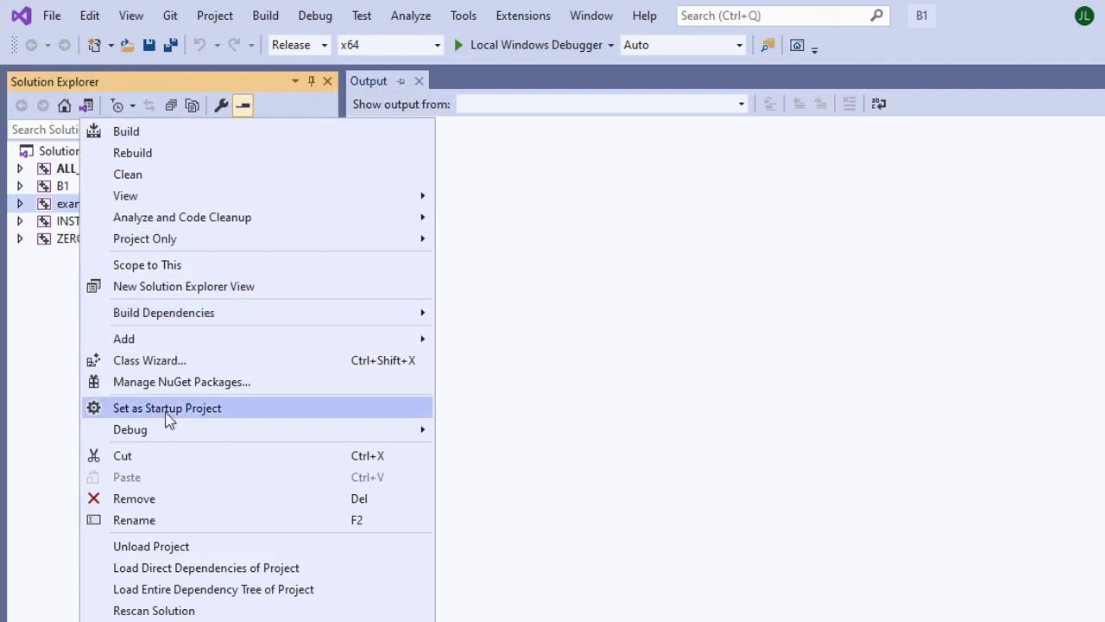
pyautogui.click(170, 411)
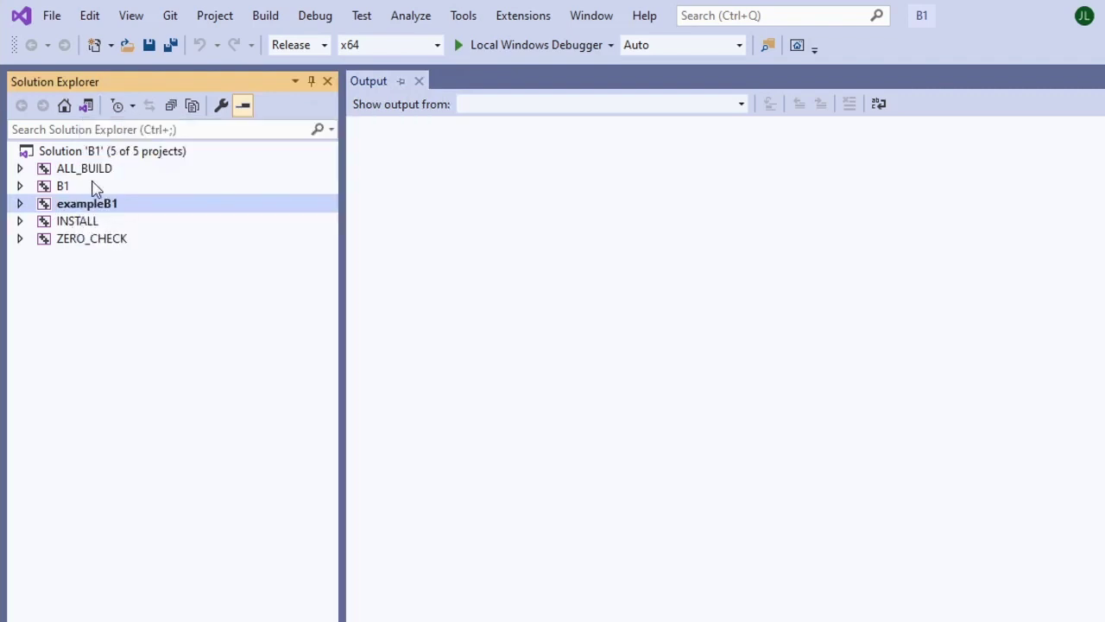
pyautogui.rightClick(118, 204)
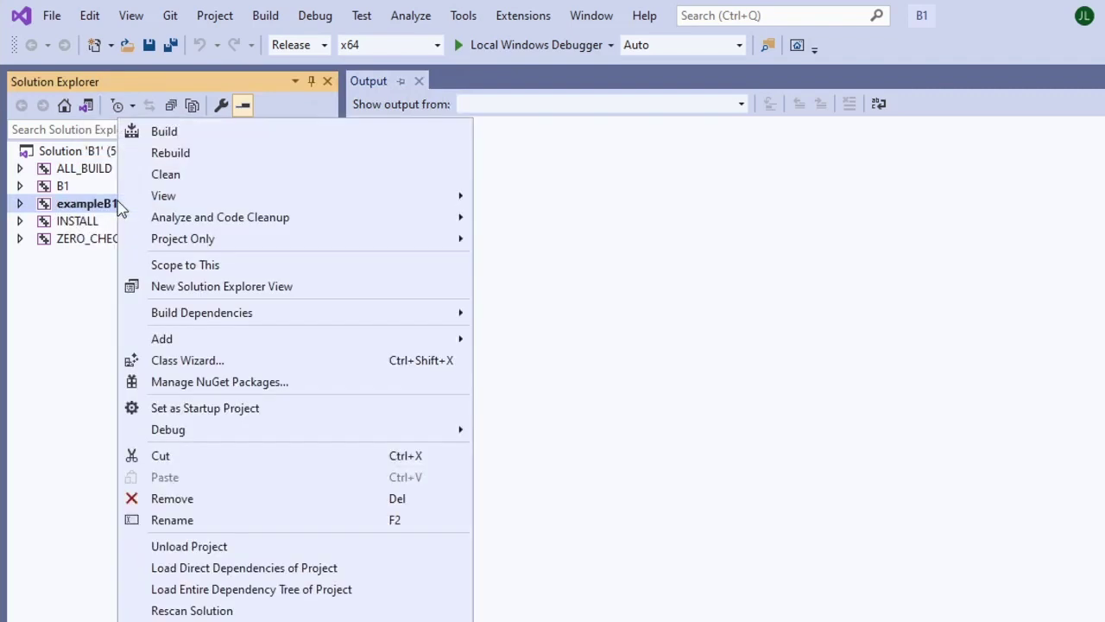
pyautogui.click(173, 134)
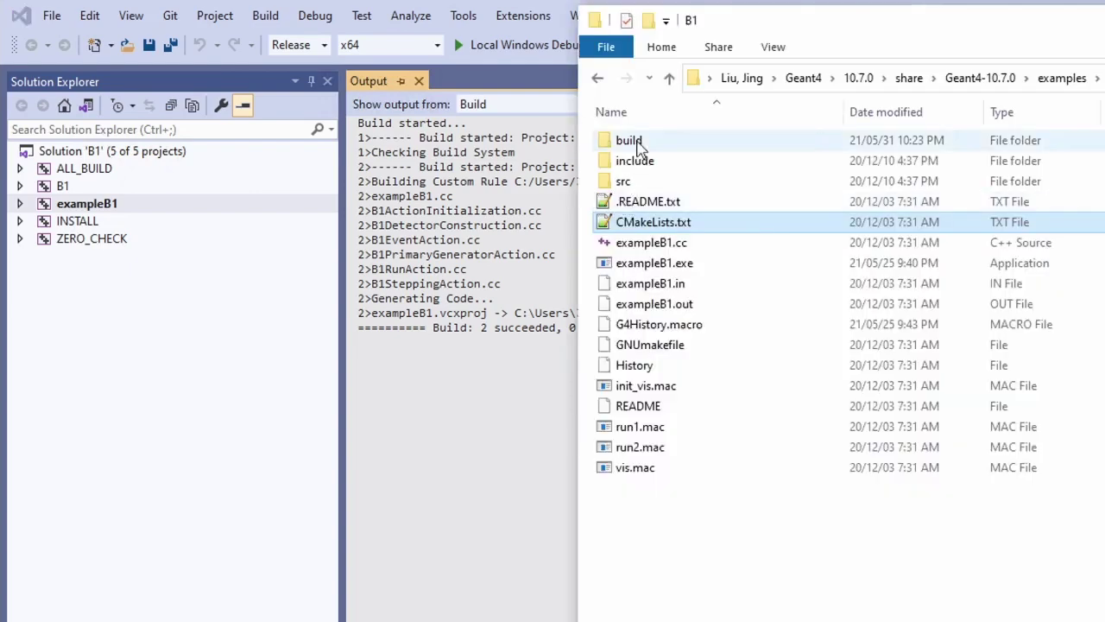
# - Launch exampleB1.exe from build\Release and center its Geant4 session window
pyautogui.doubleClick(639, 140)
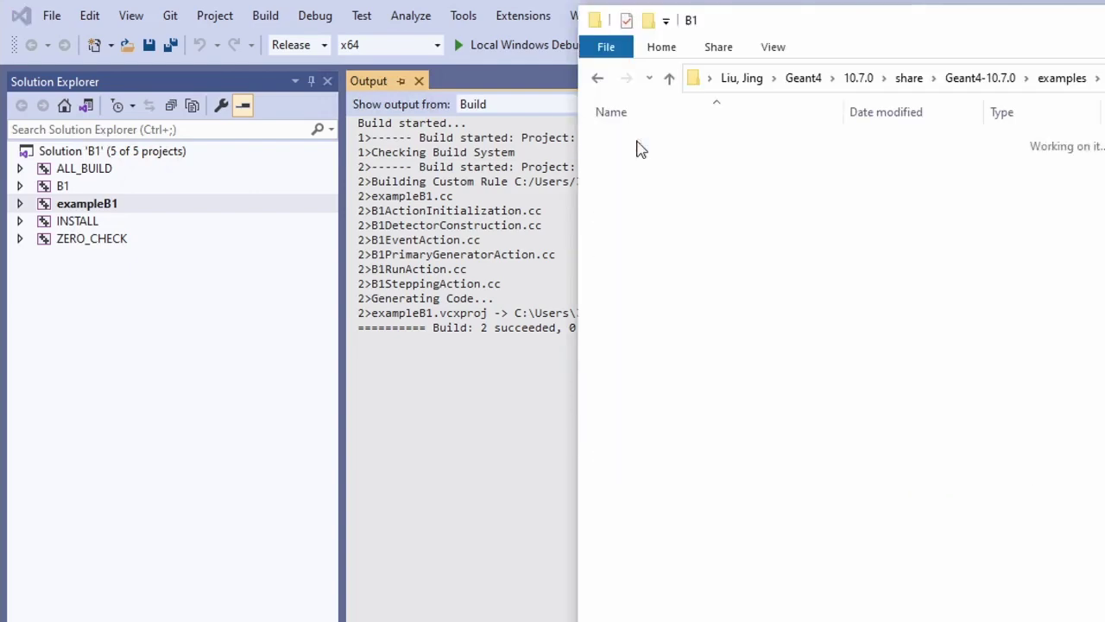
pyautogui.doubleClick(642, 203)
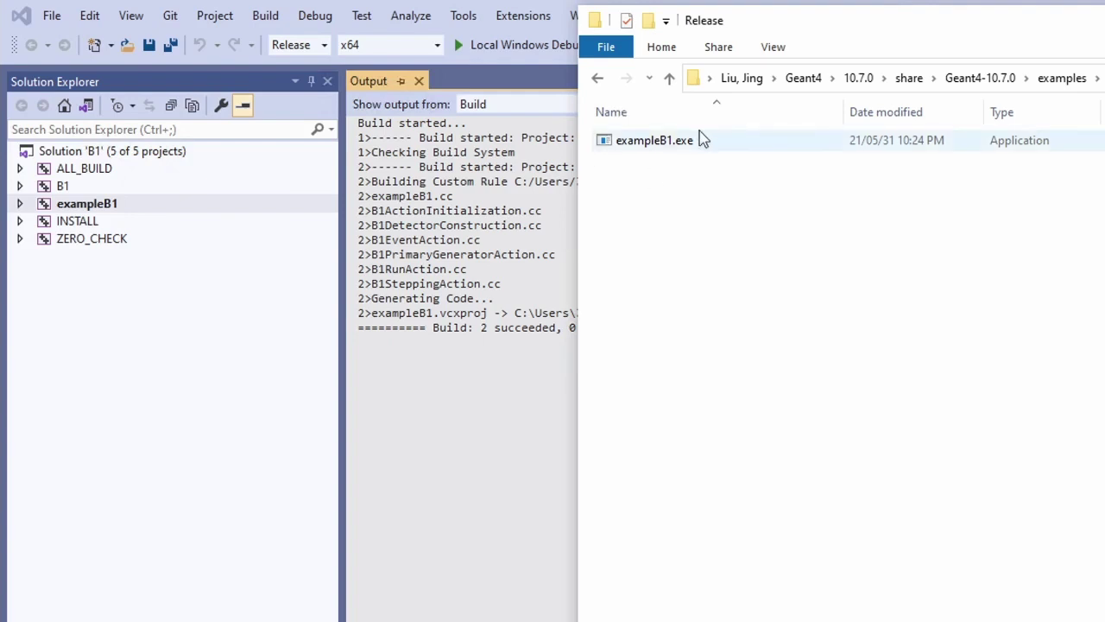
pyautogui.doubleClick(648, 141)
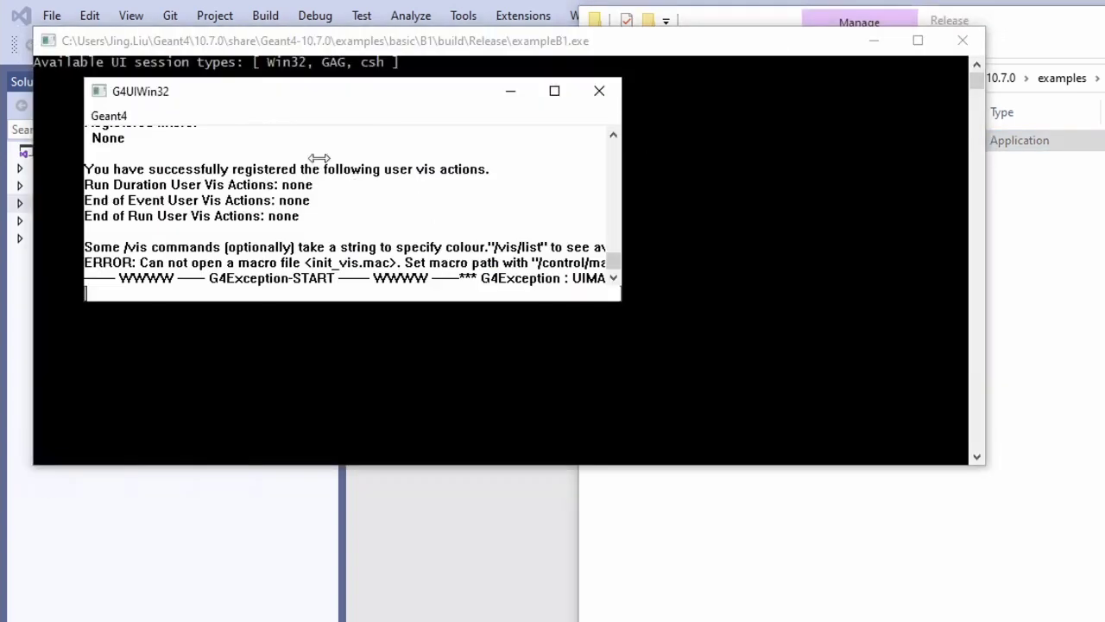
pyautogui.moveTo(326, 97); pyautogui.dragTo(467, 114)
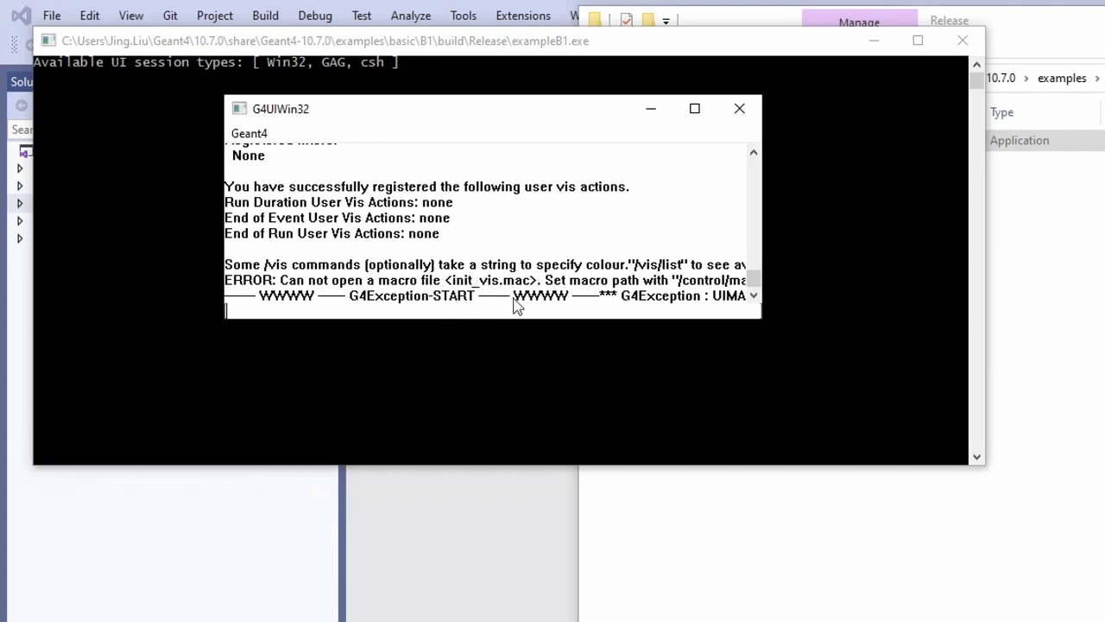
# - Exit the Geant4 session and paste exampleB1.exe into the build folder
pyautogui.write('exit')
pyautogui.press('Return')
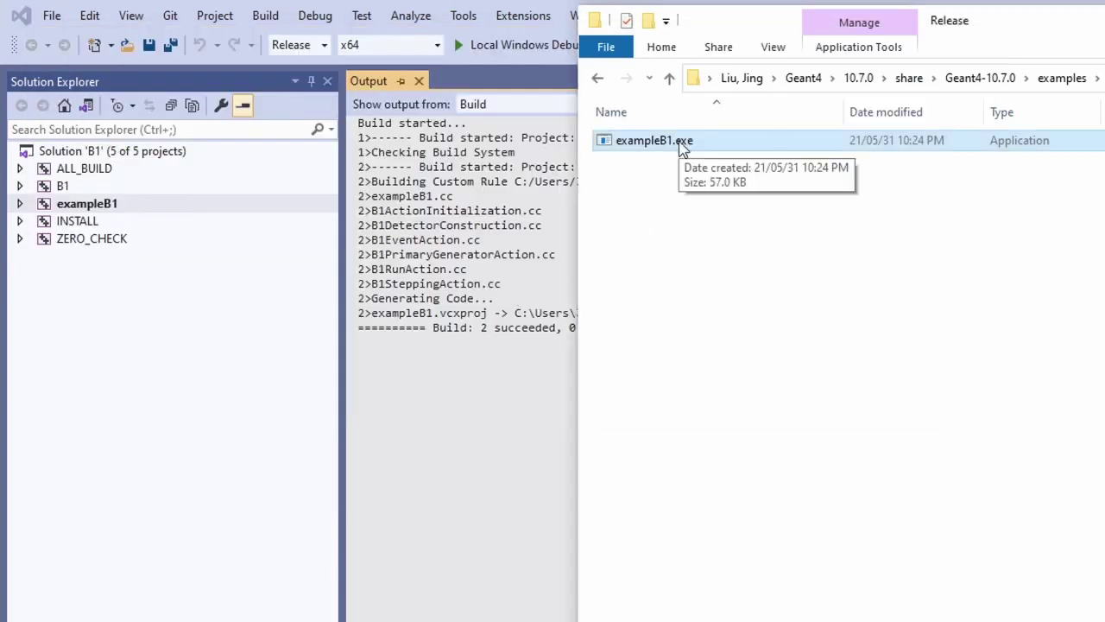
pyautogui.click(671, 79)
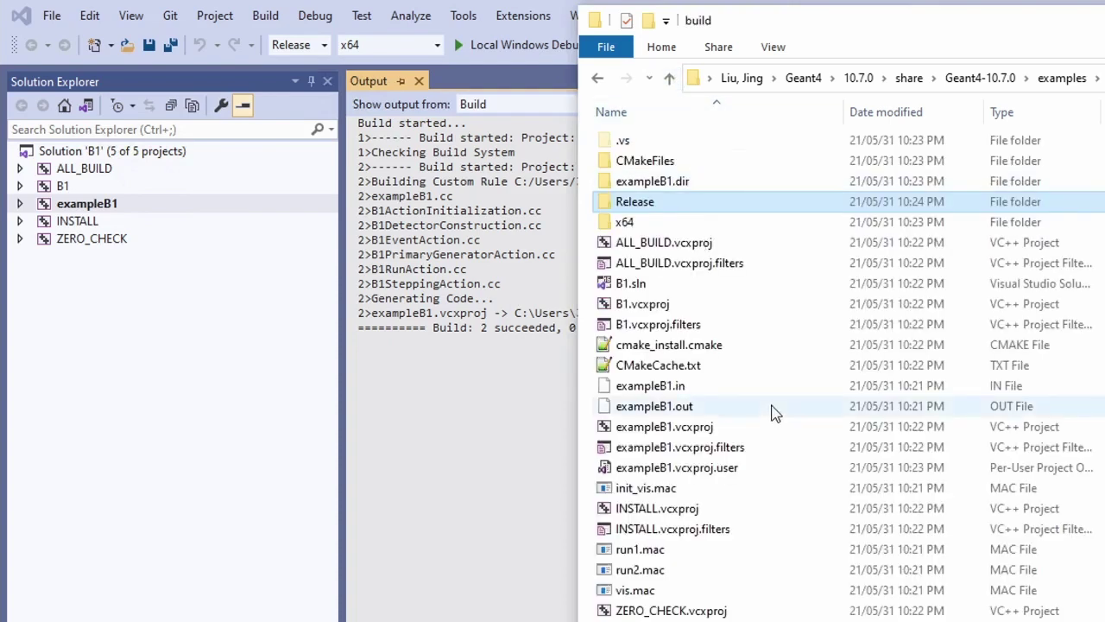
pyautogui.hotkey('ctrl', 'v')
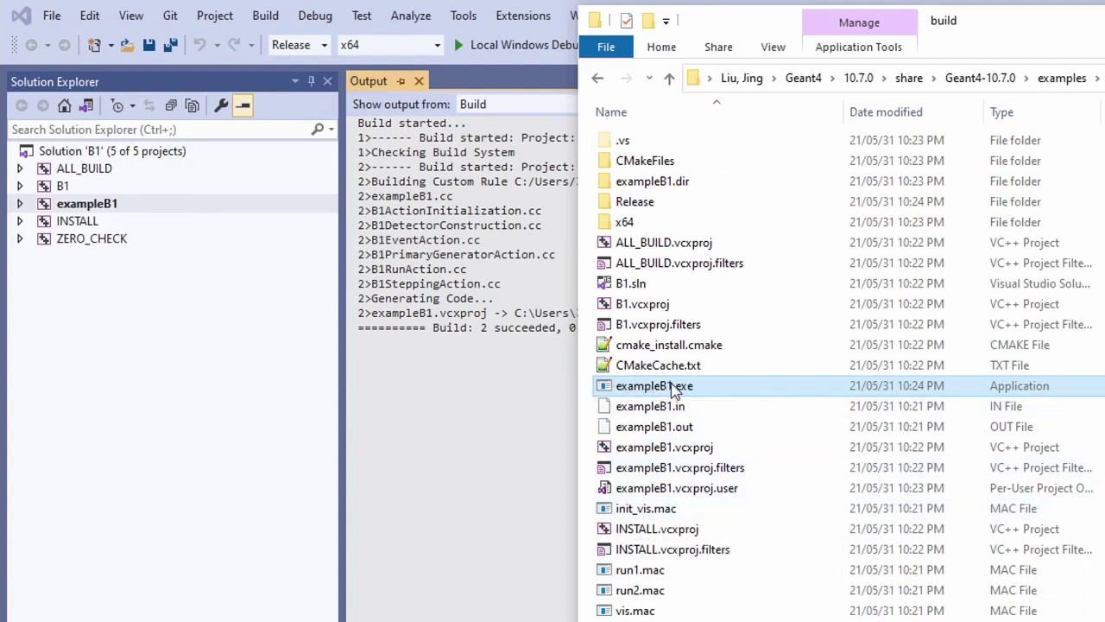
# - Run build\exampleB1.exe, list command directories with ls, and show help for /run/beamOn
pyautogui.doubleClick(673, 390)
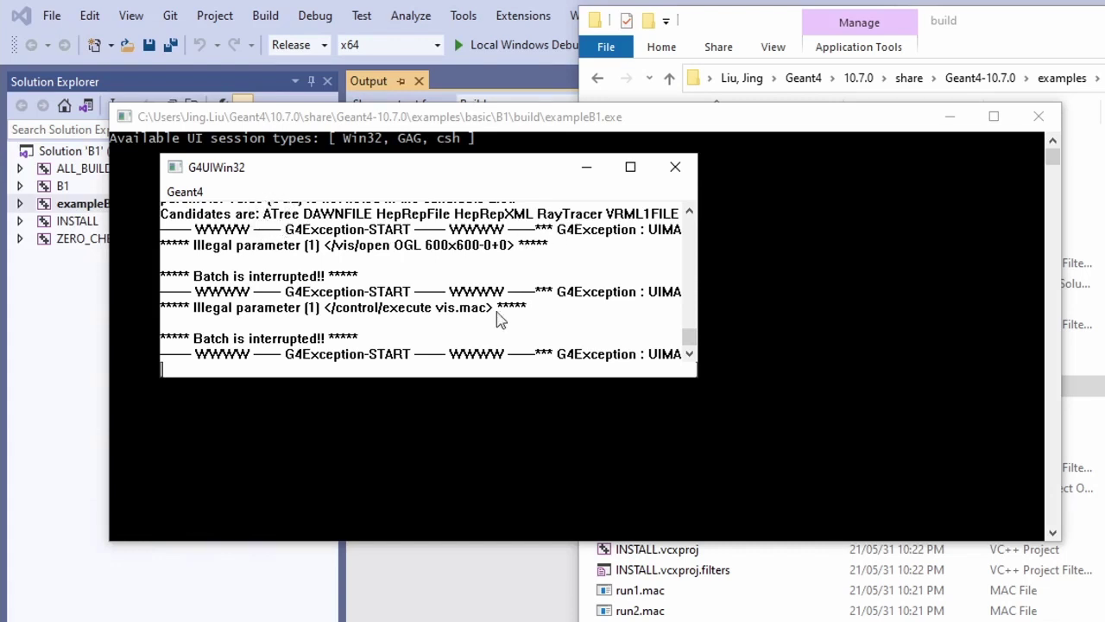
pyautogui.write('ls')
pyautogui.press('Return')
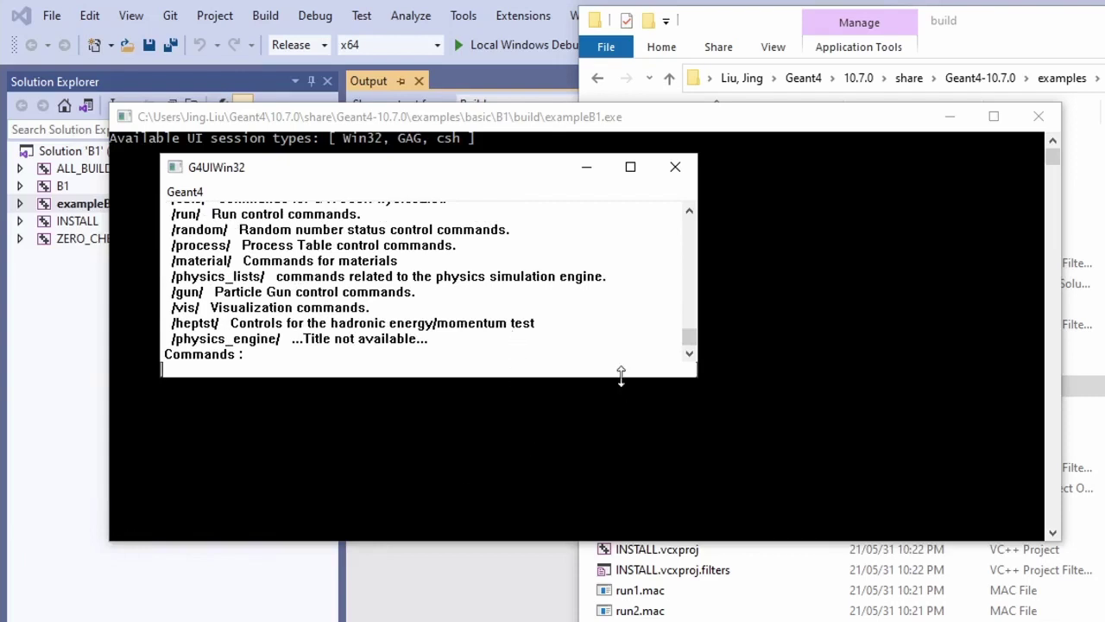
pyautogui.hotkey('ctrl', 'v')
pyautogui.write('elp')
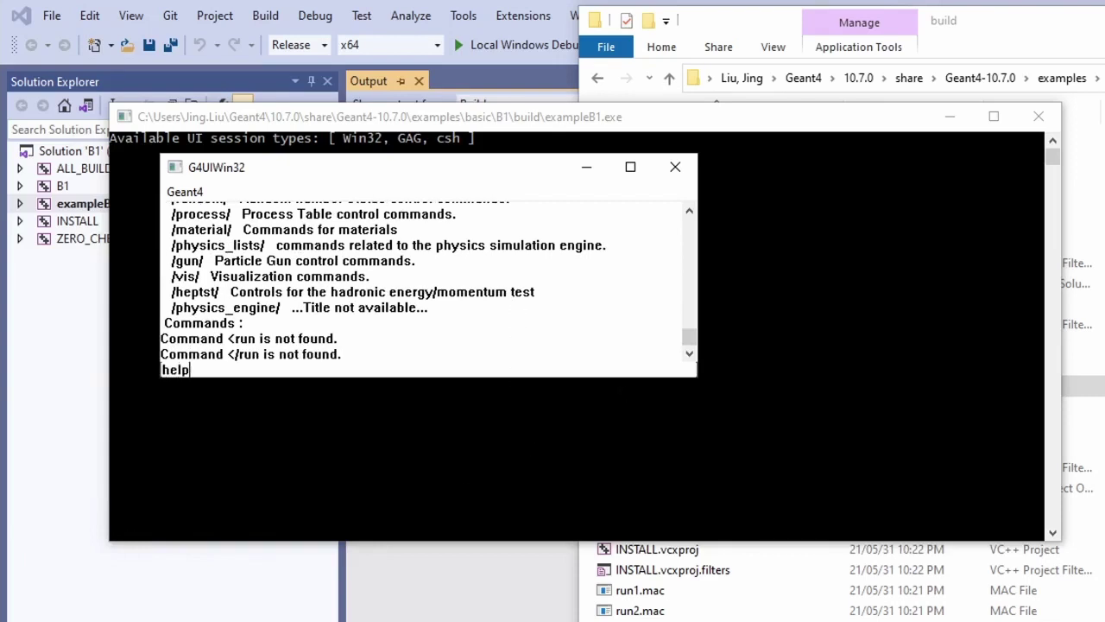
pyautogui.write(' /run/bea')
pyautogui.write('mOn')
pyautogui.press('Return')
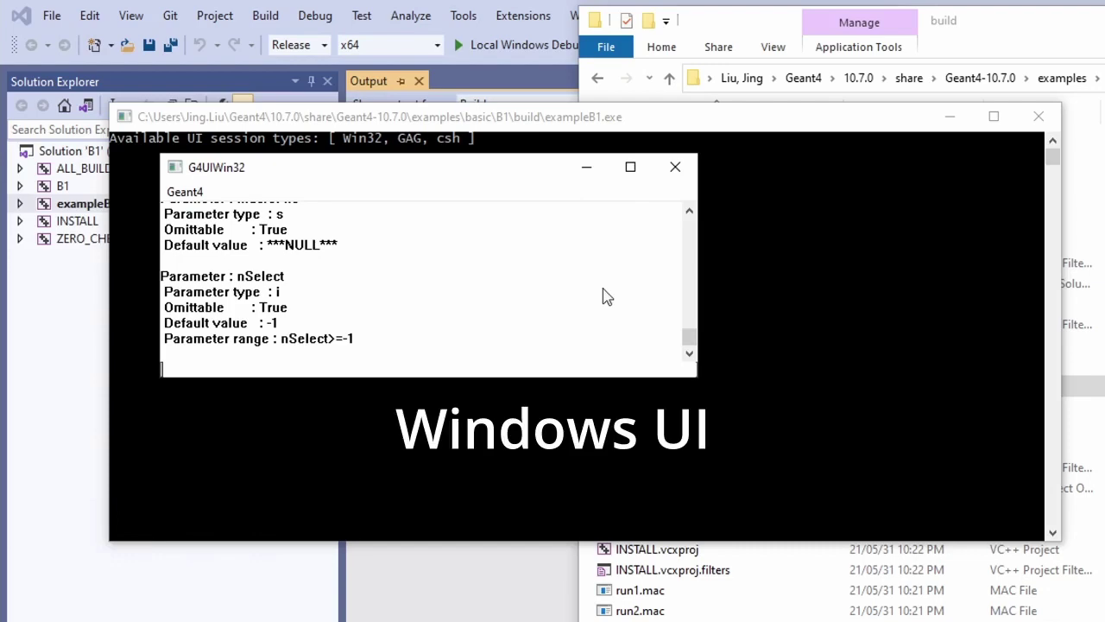
# - Enter exit to close the G4UIWin32 session and the command-line session
pyautogui.write('e')
pyautogui.press('Return')
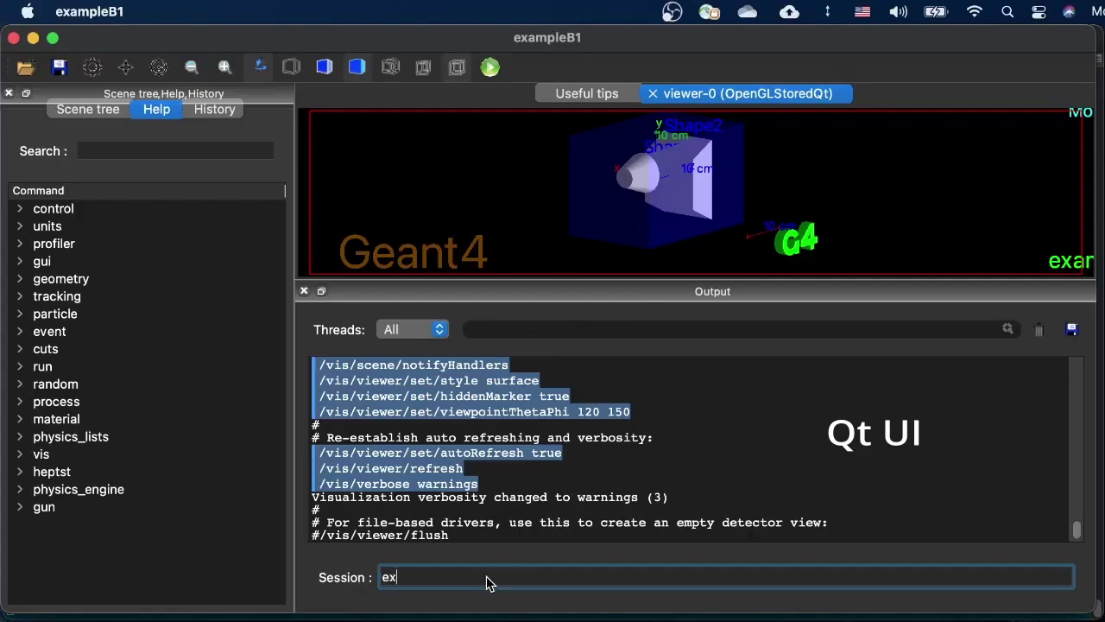
pyautogui.write('it')
pyautogui.press('Return')
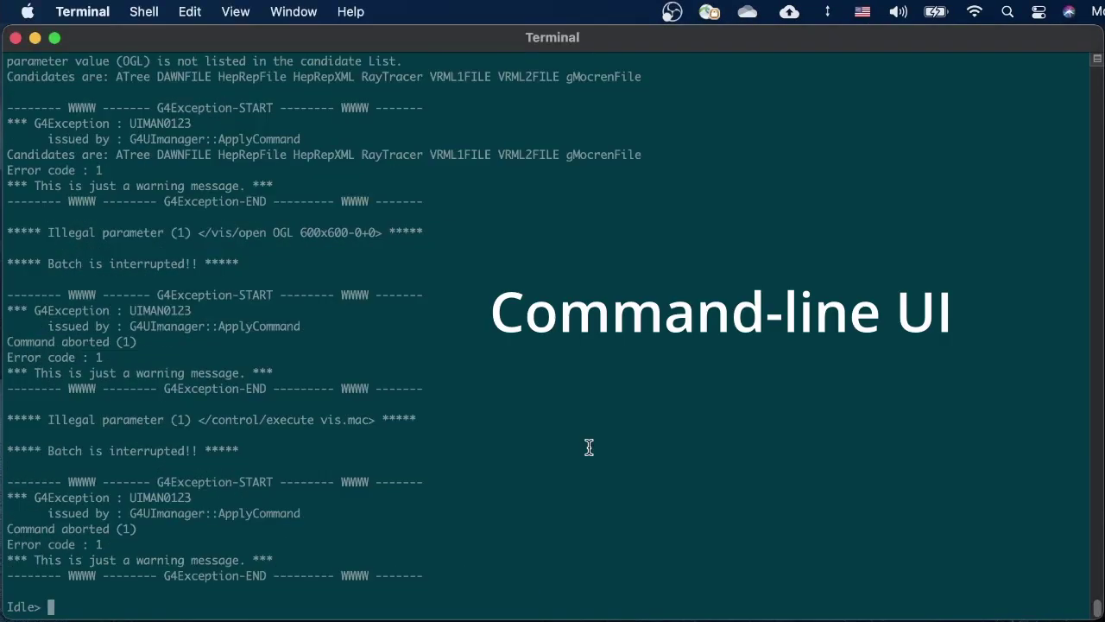
pyautogui.write('exit')
pyautogui.press('Return')
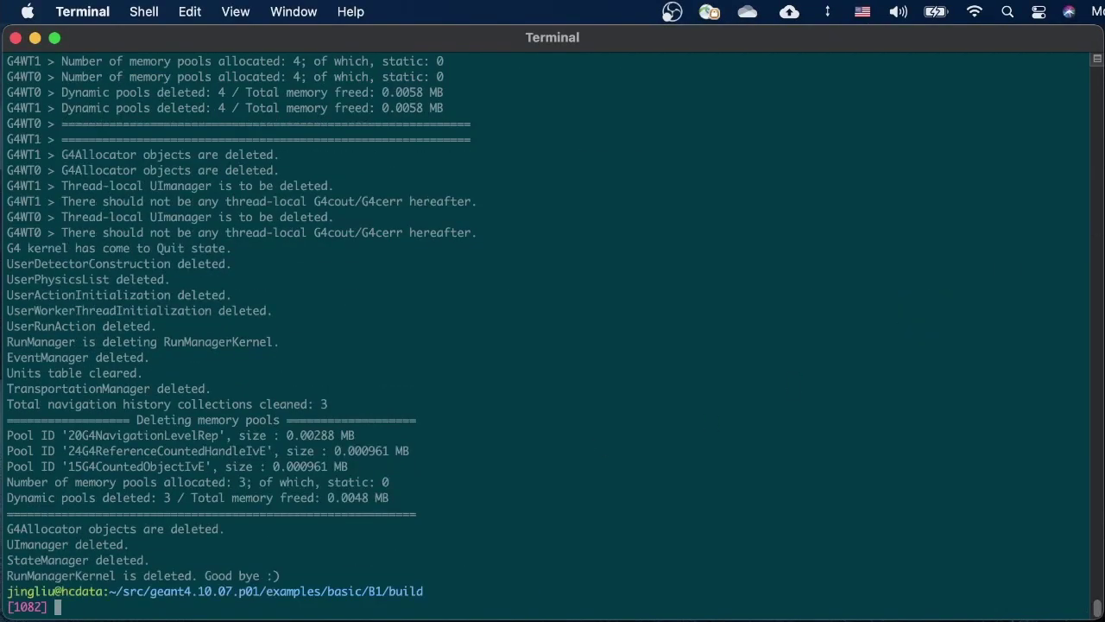